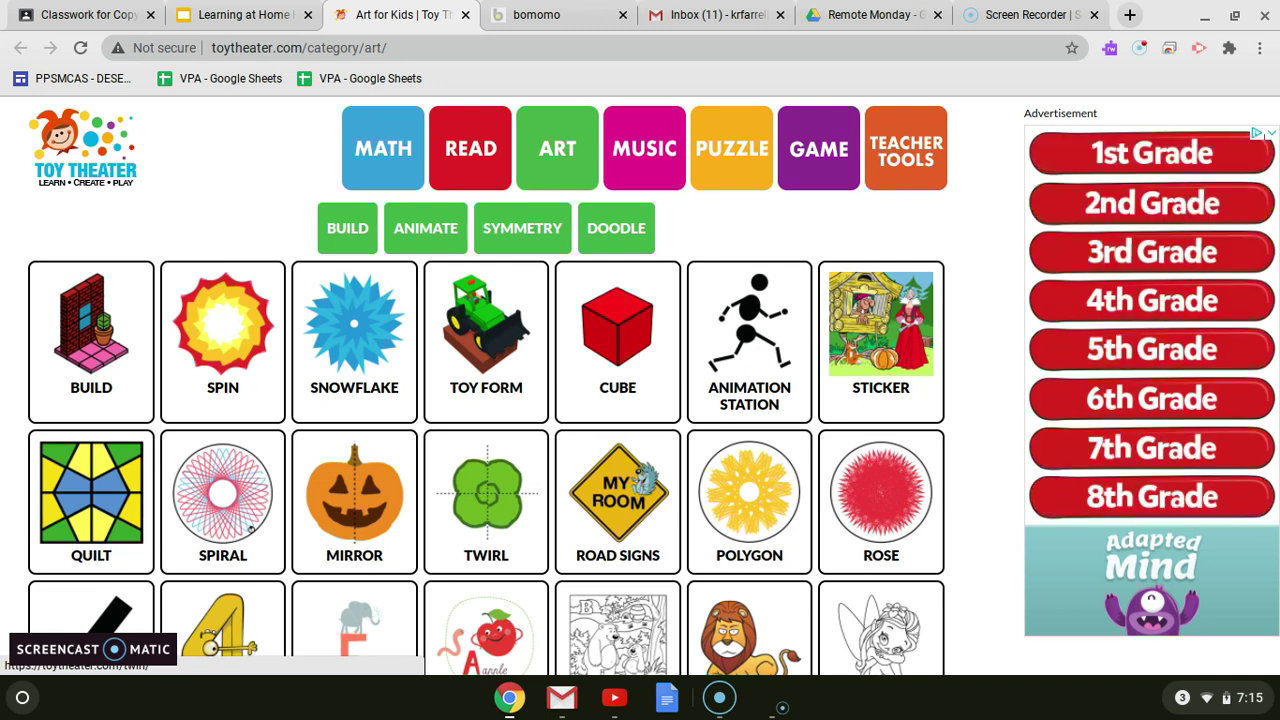
Step: Browse the art activities list and open the Doodle Matisse activity
scroll(555, 392, "down", 1)
scroll(555, 392, "down", 5)
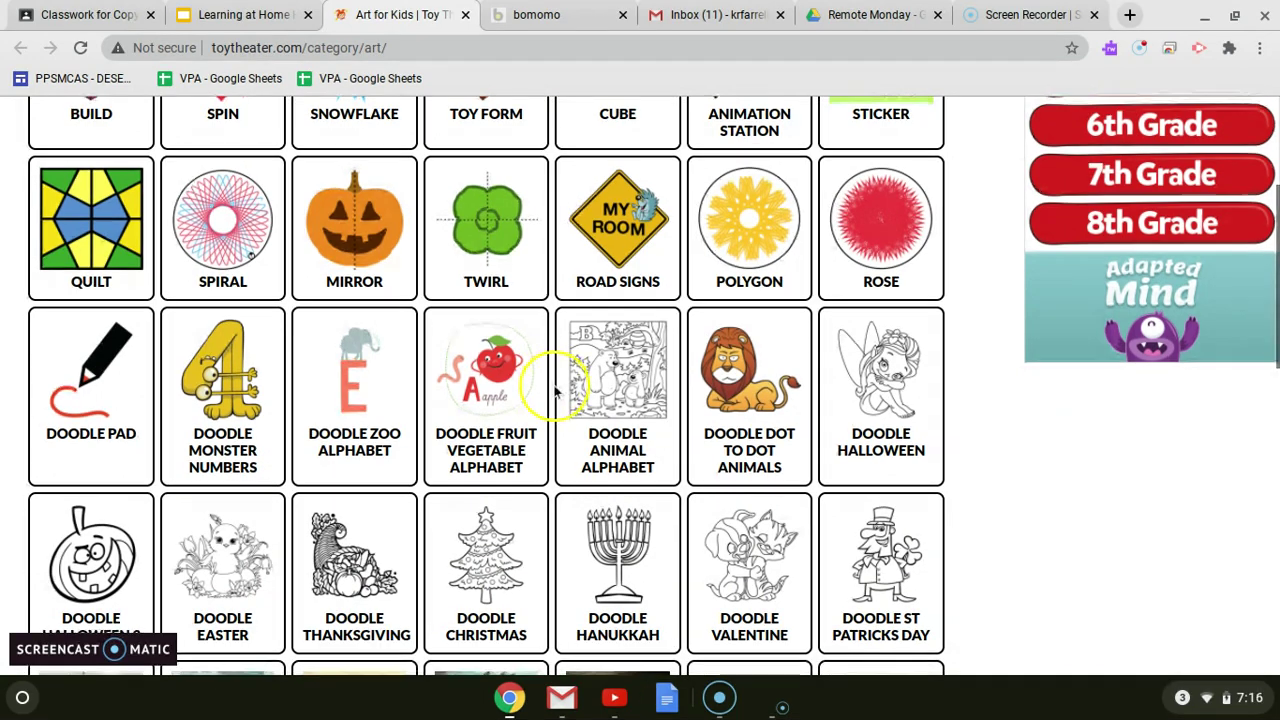
scroll(540, 380, "down", 9)
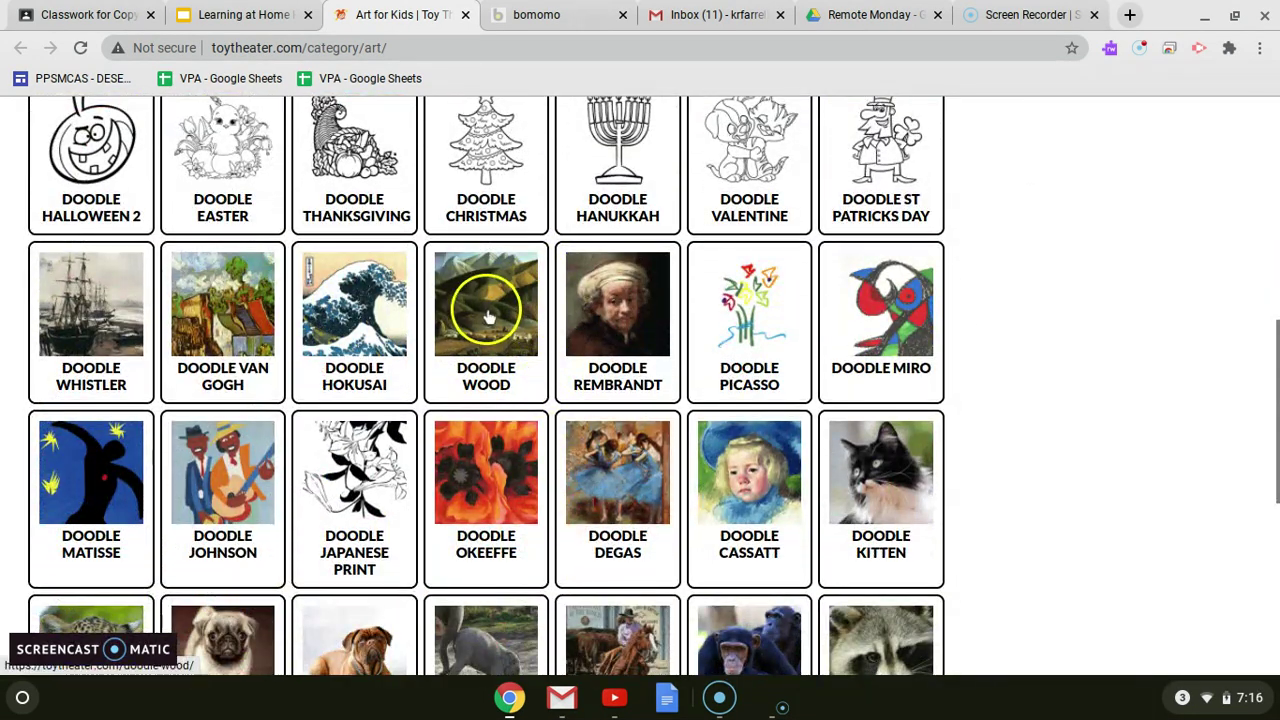
scroll(489, 316, "down", 5)
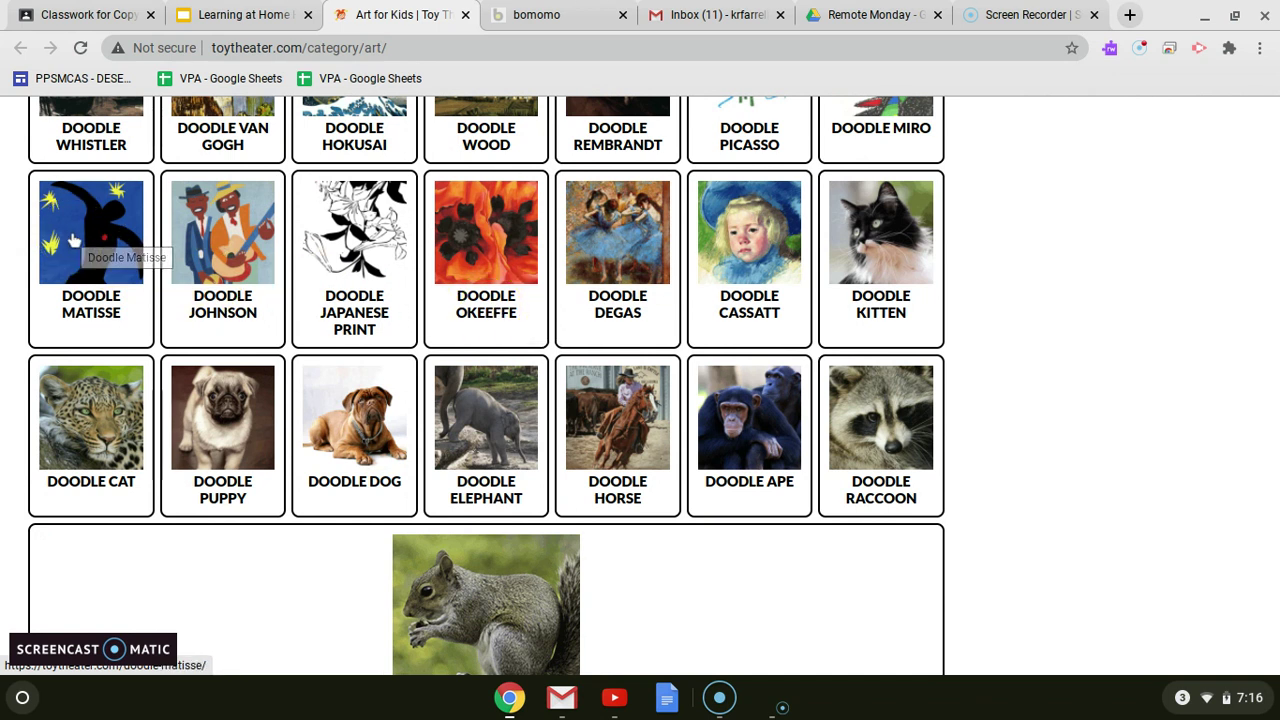
left_click(72, 240)
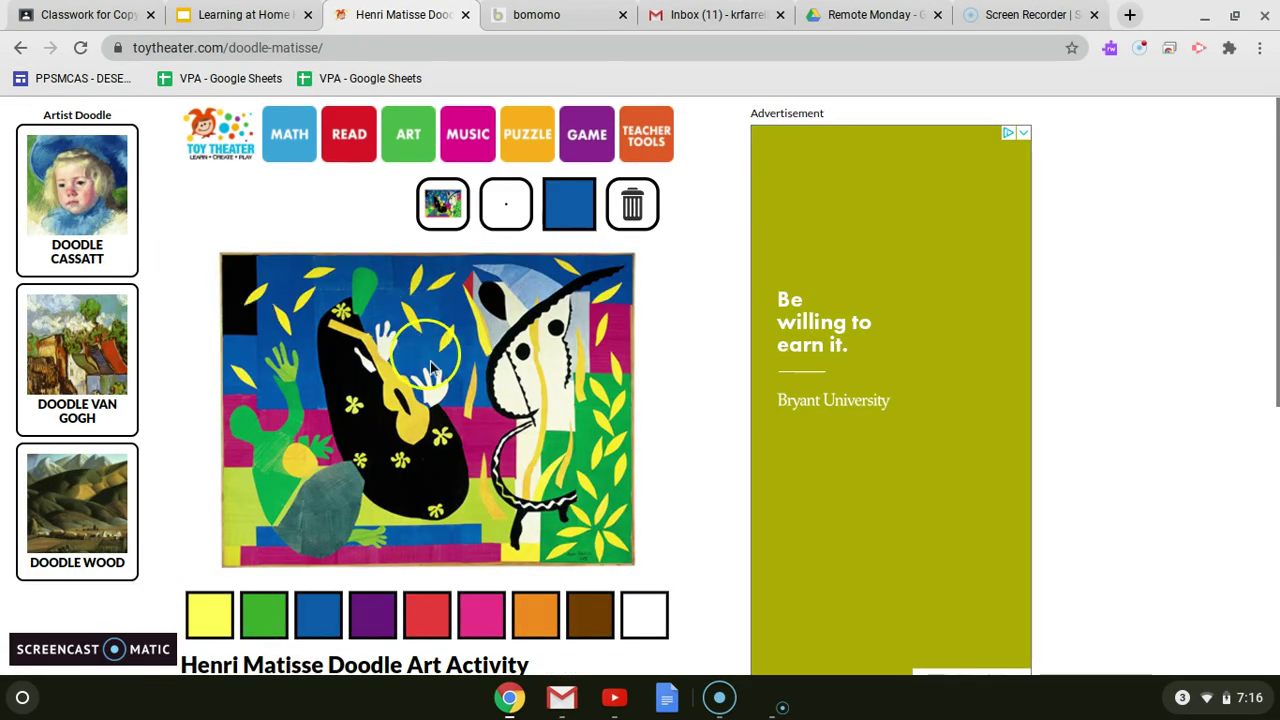
Step: Look through the Henri Matisse activity description and switch the activity to full screen
scroll(390, 403, "down", 2)
scroll(390, 403, "down", 3)
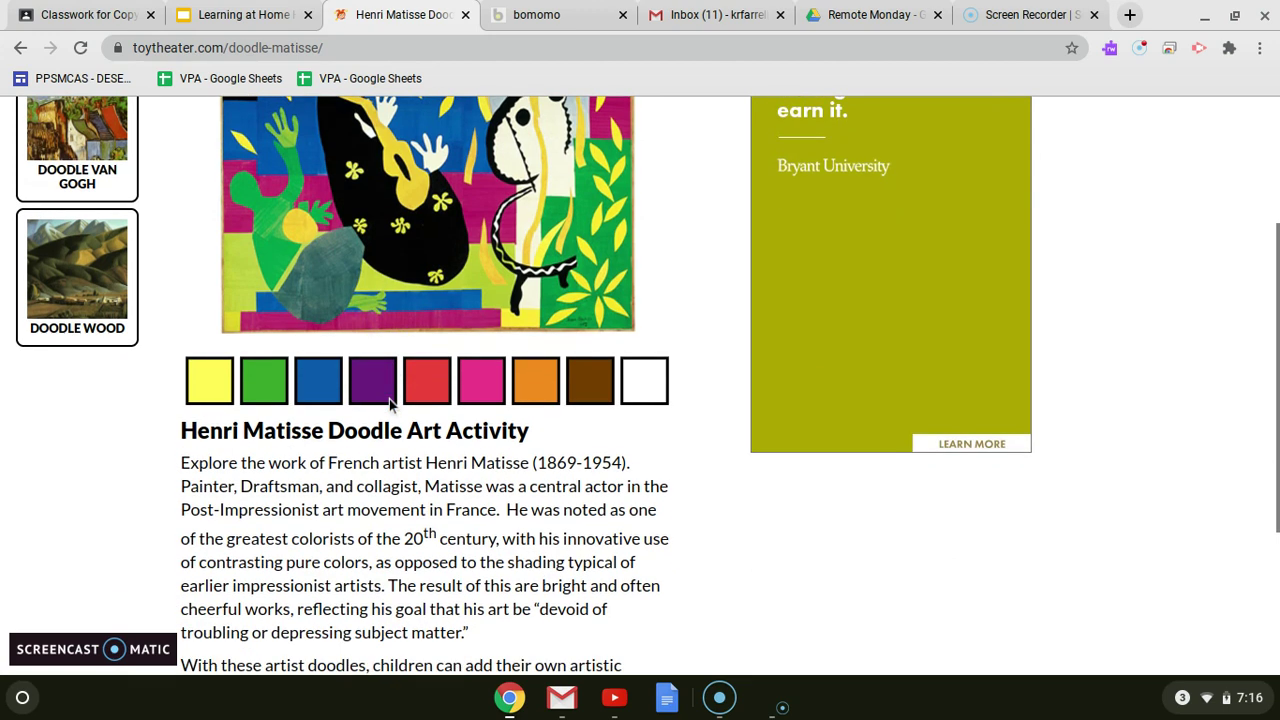
scroll(389, 403, "down", 1)
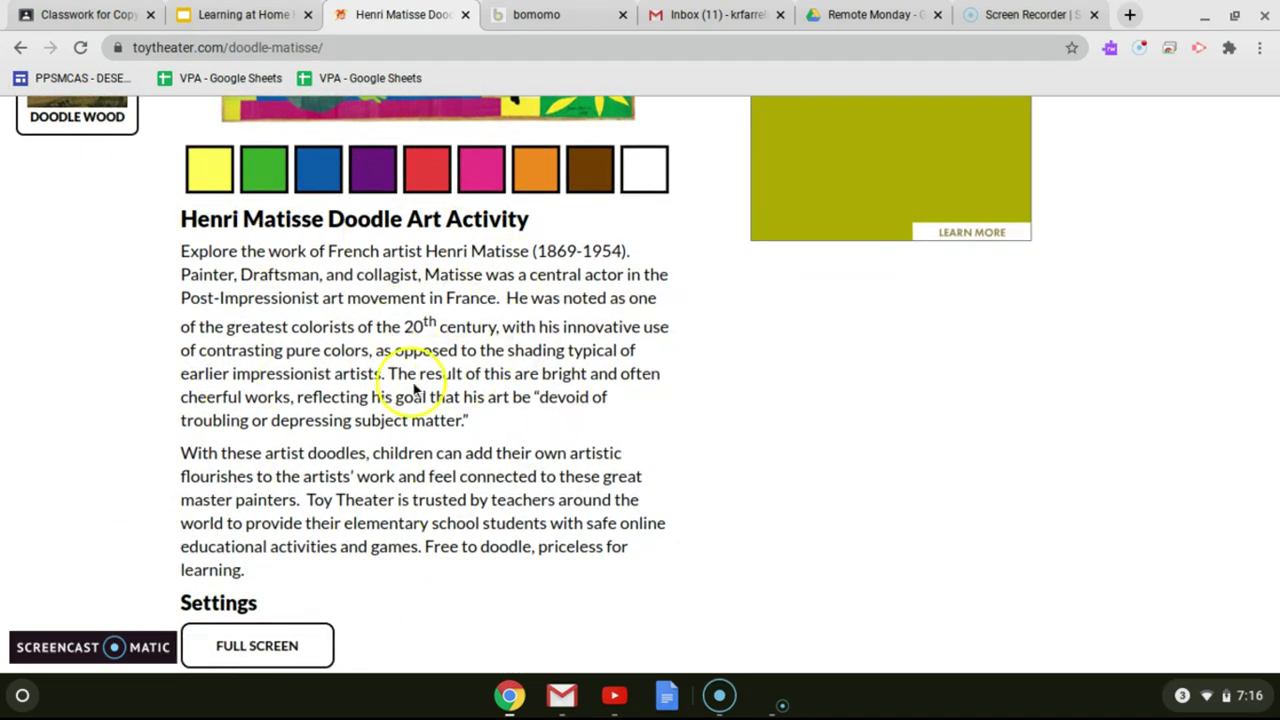
scroll(415, 390, "down", 1)
left_click(278, 598)
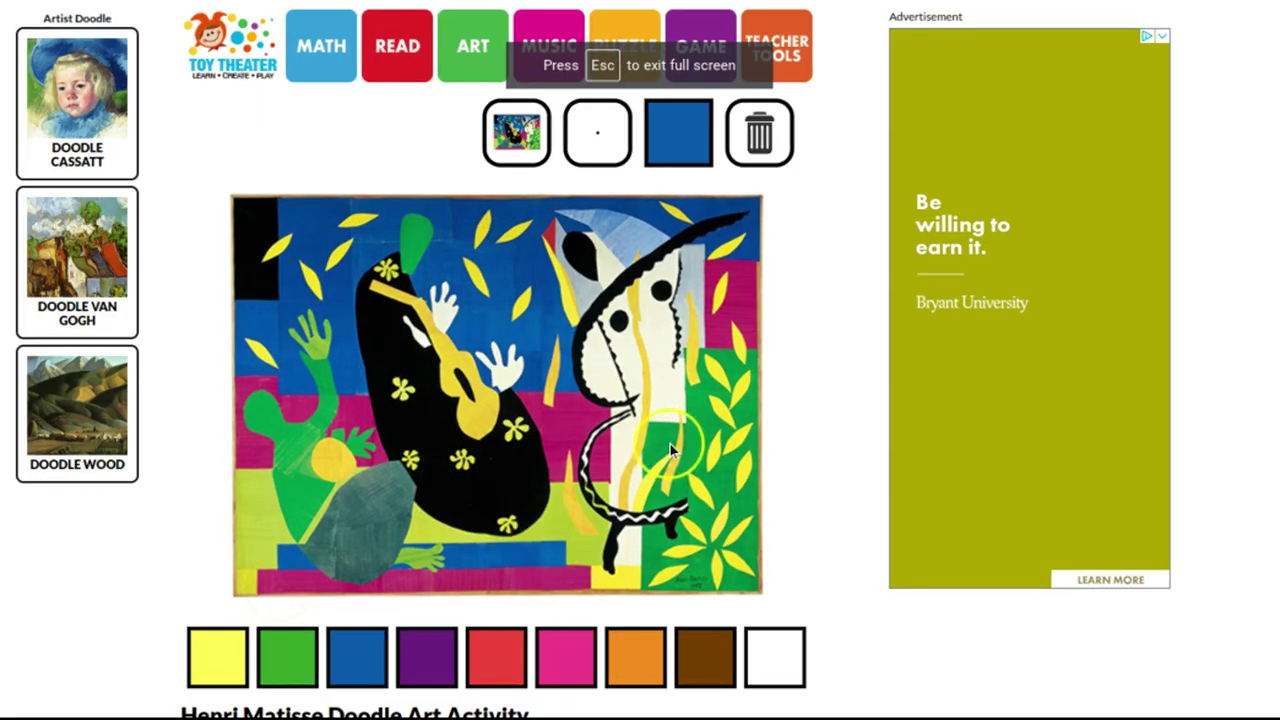
Step: Set the drawing color to a shade of red
scroll(513, 411, "down", 4)
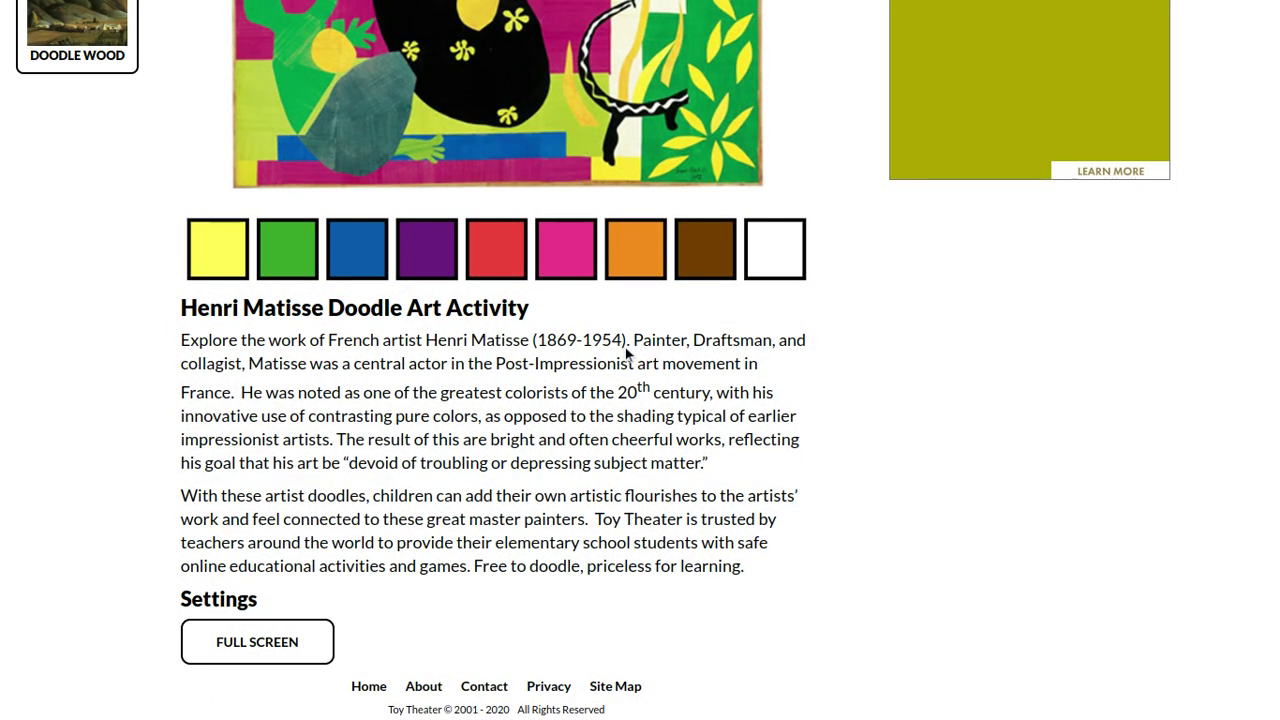
scroll(625, 347, "up", 3)
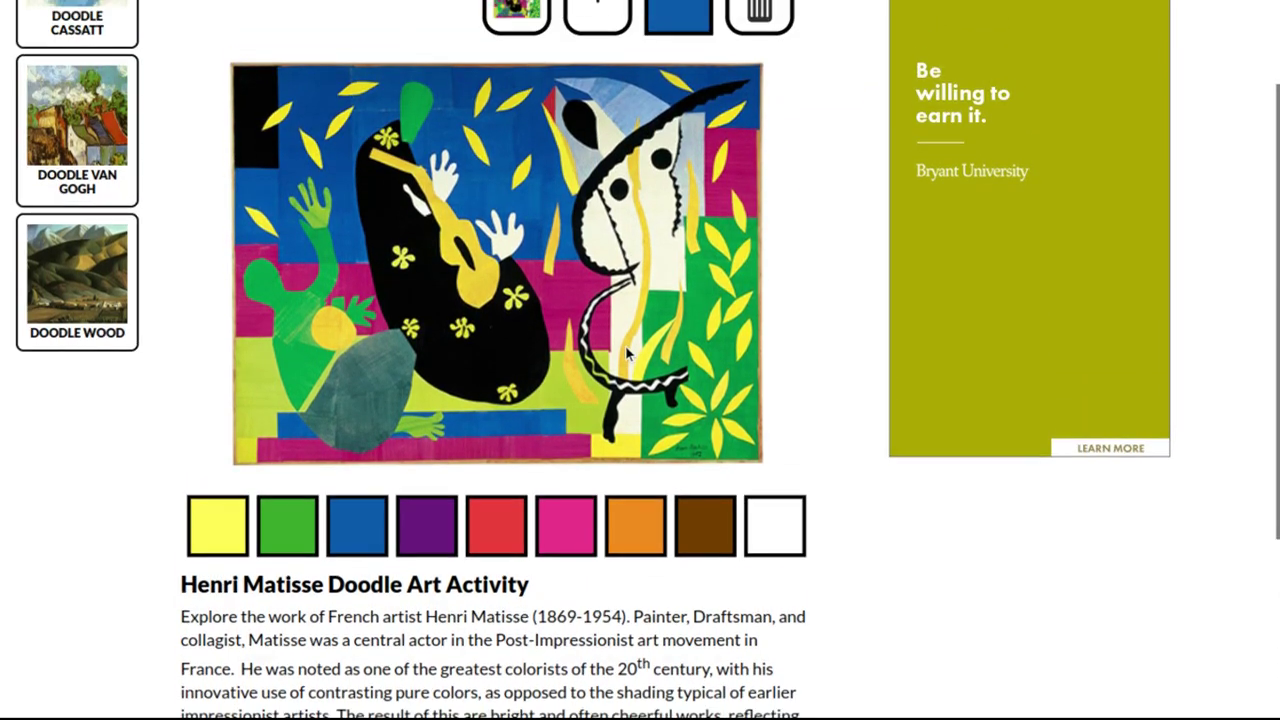
left_click(512, 512)
left_click(488, 448)
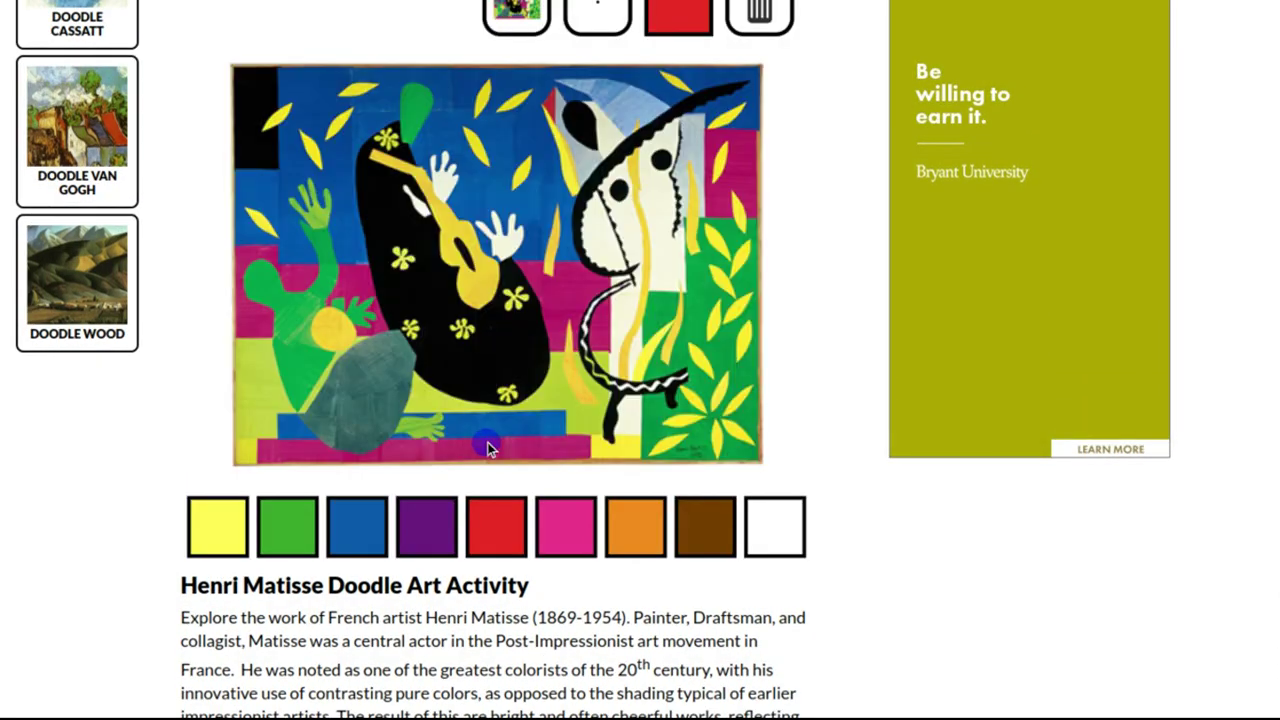
Step: Choose purple and a thicker brush, and draw loose squiggles over the black figure and the green figure of the Matisse picture
left_click(416, 524)
left_click(243, 76)
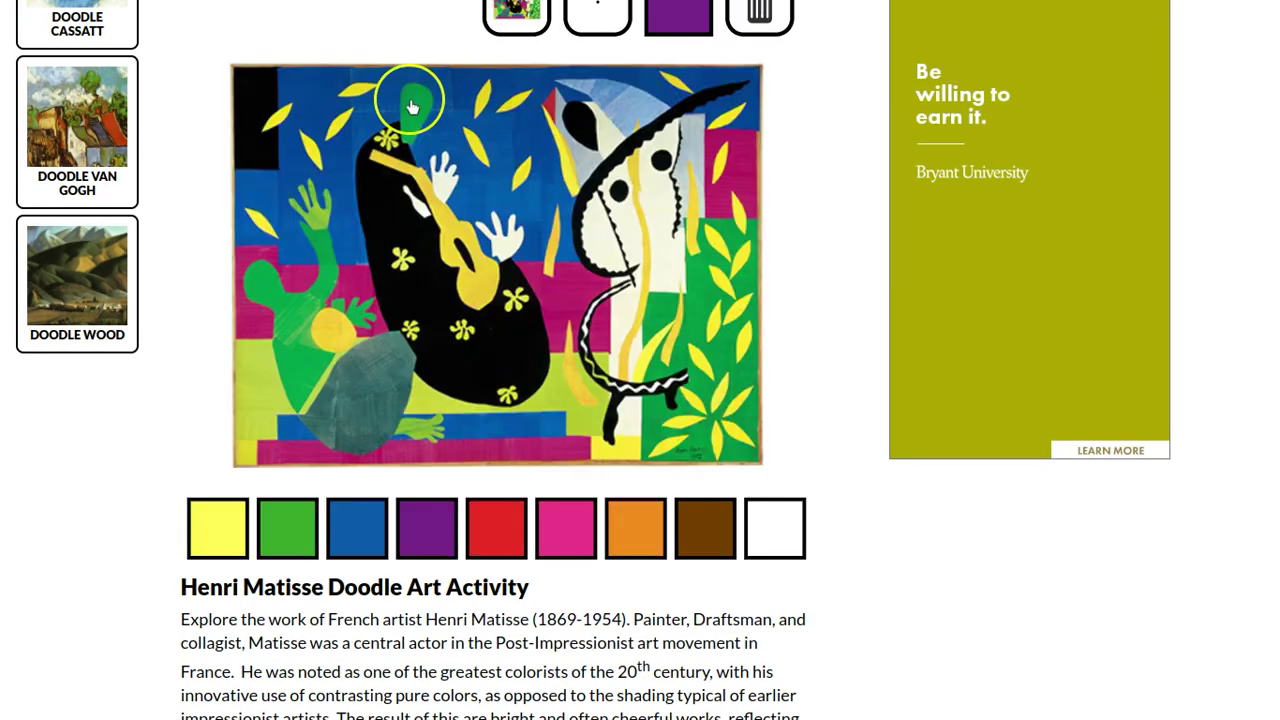
scroll(552, 282, "up", 2)
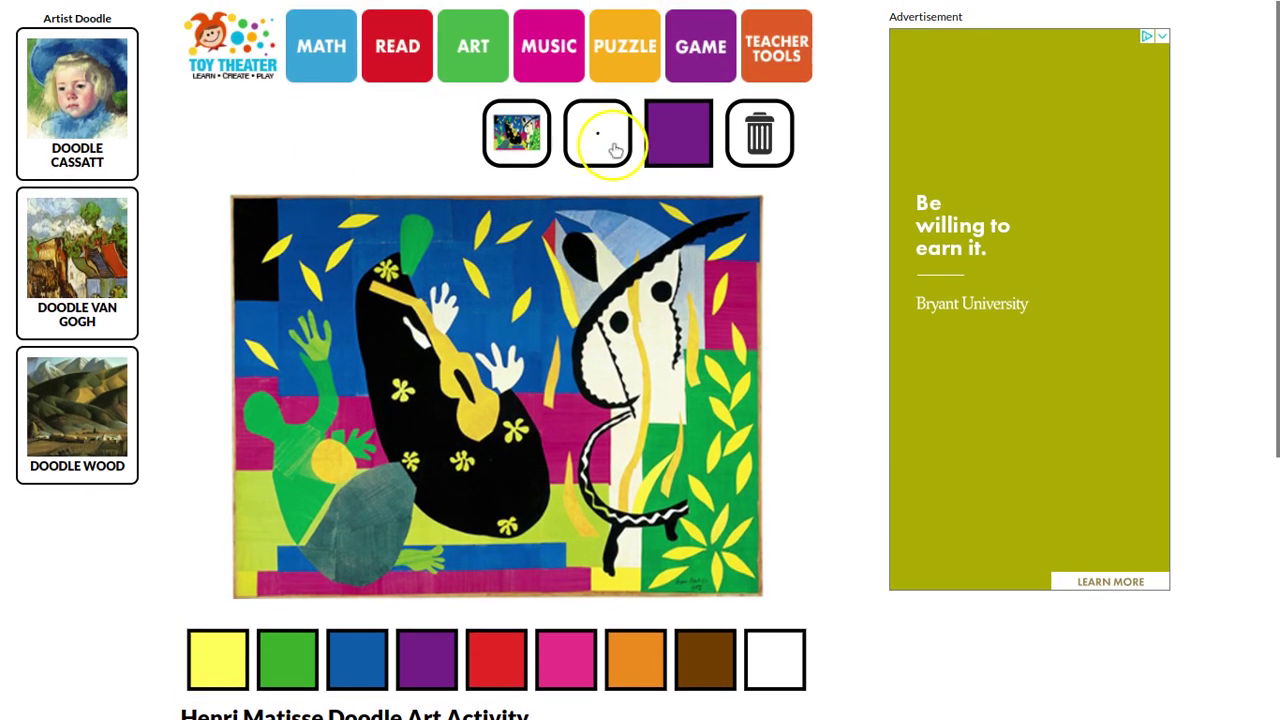
left_click(607, 135)
left_click(597, 330)
mouse_move(403, 262)
left_mouse_down()
mouse_move(447, 347)
mouse_move(418, 398)
left_mouse_up()
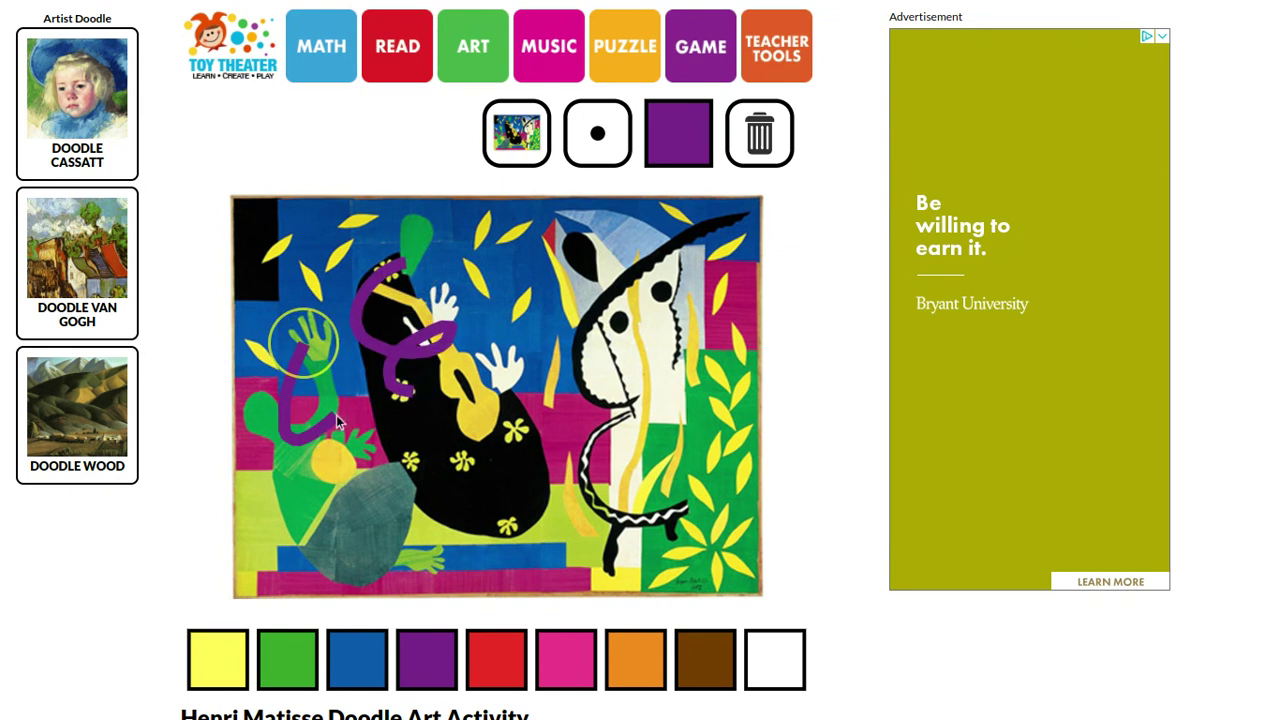
Step: Choose a light green and draw zigzags above the green figure's raised hand and across the lower part of the black figure
left_click(292, 662)
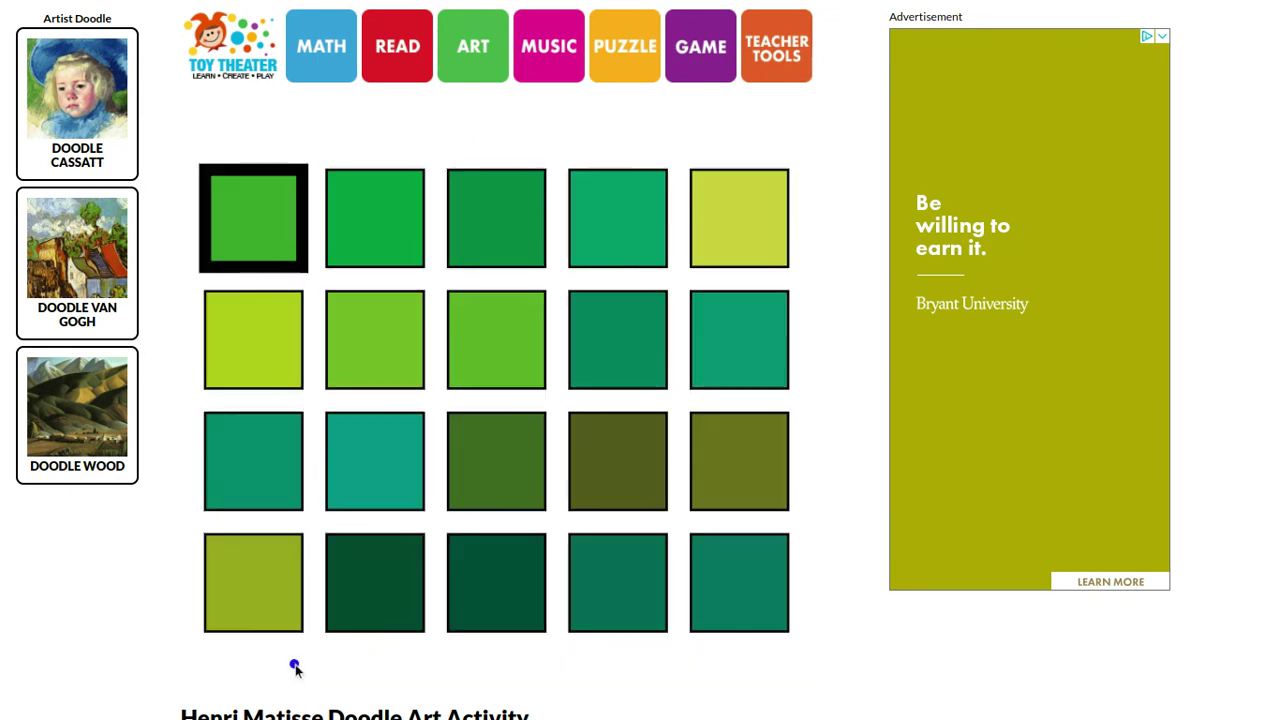
left_click(379, 339)
left_click_drag(307, 271, 300, 289)
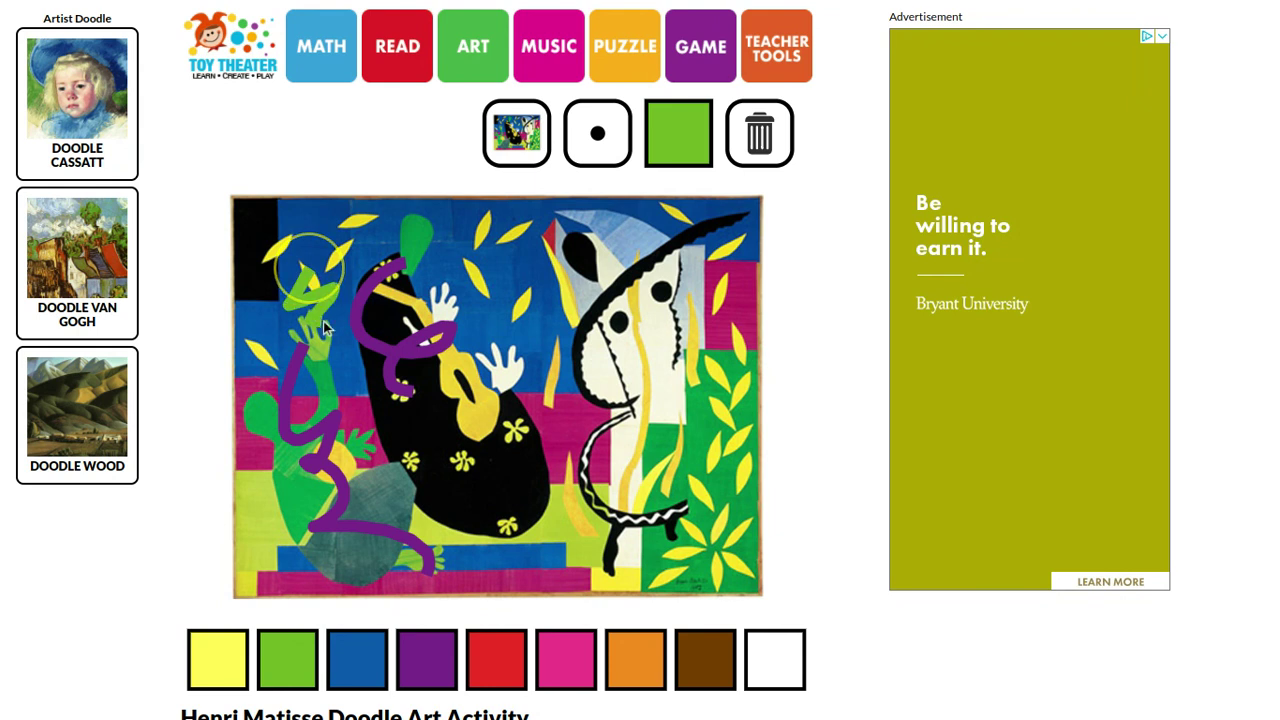
mouse_move(514, 433)
left_mouse_down()
mouse_move(476, 480)
mouse_move(540, 552)
left_mouse_up()
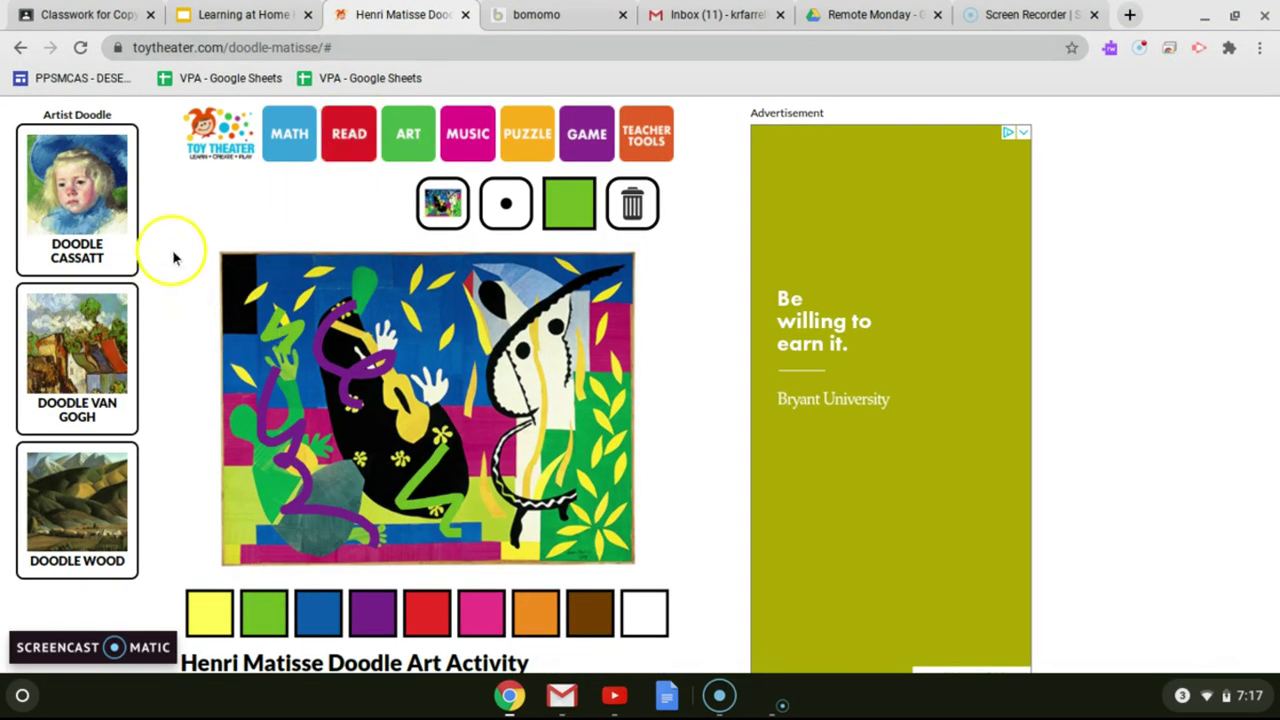
Step: Find the Doodle Johnson activity in the art activities list and open it
scroll(100, 105, "down", 5)
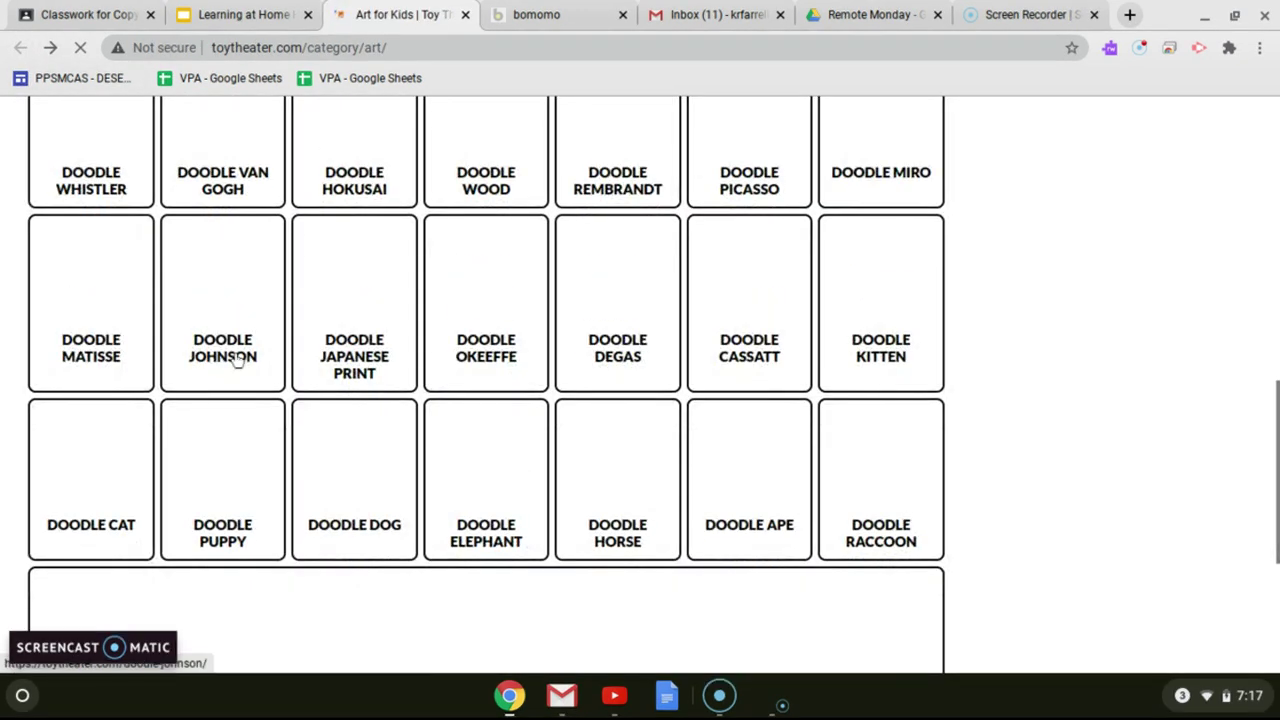
left_click(231, 298)
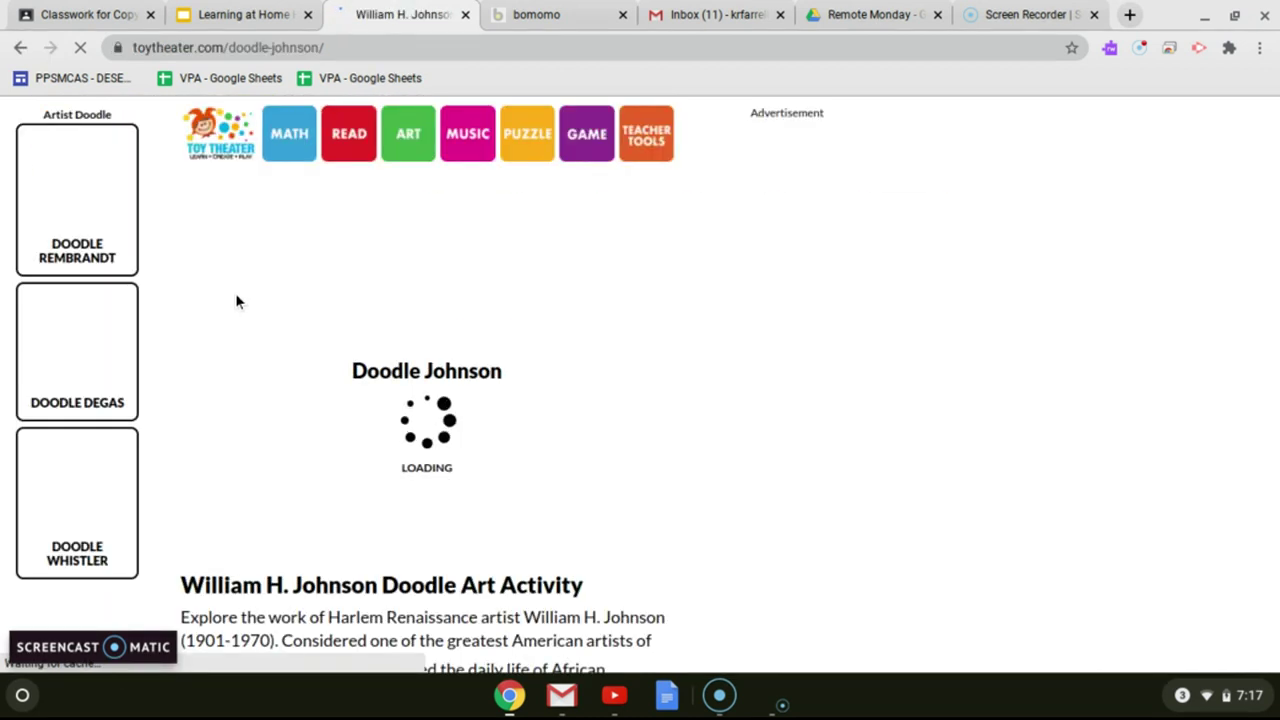
left_click(790, 408)
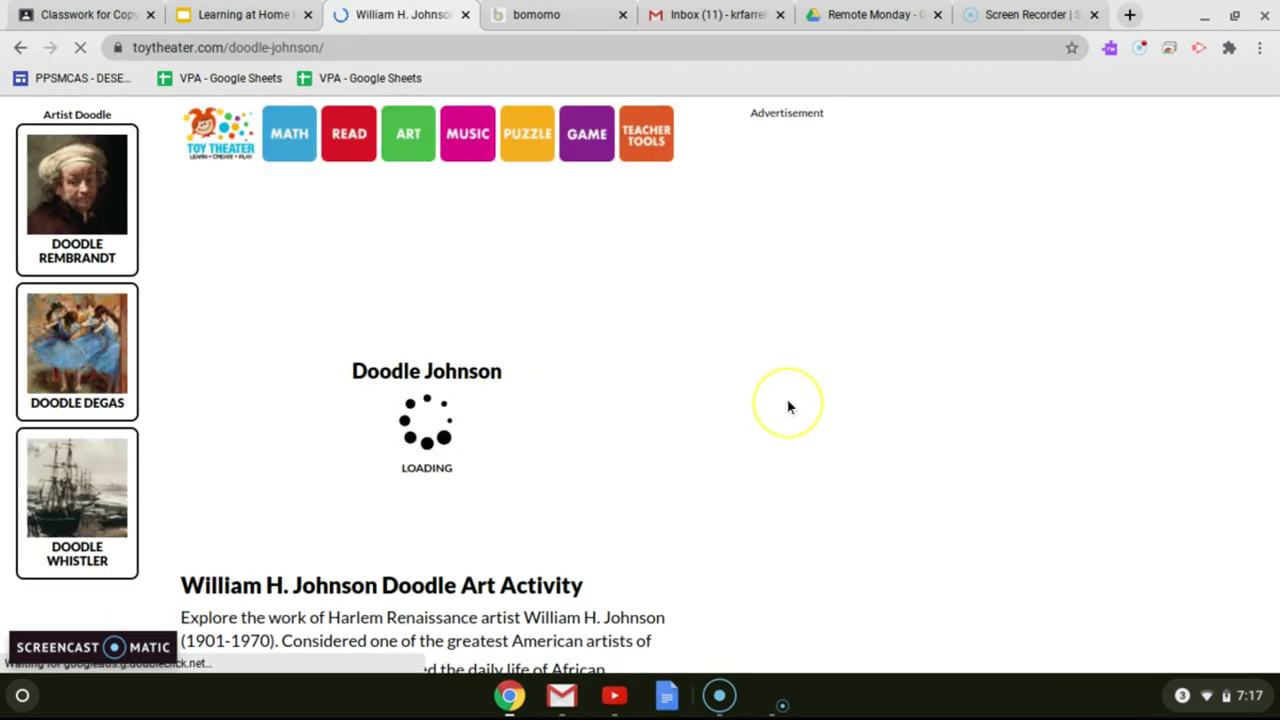
Step: Preview the second, third and fourth William H. Johnson paintings as the doodle background and restore the first painting of two musicians
scroll(638, 395, "down", 2)
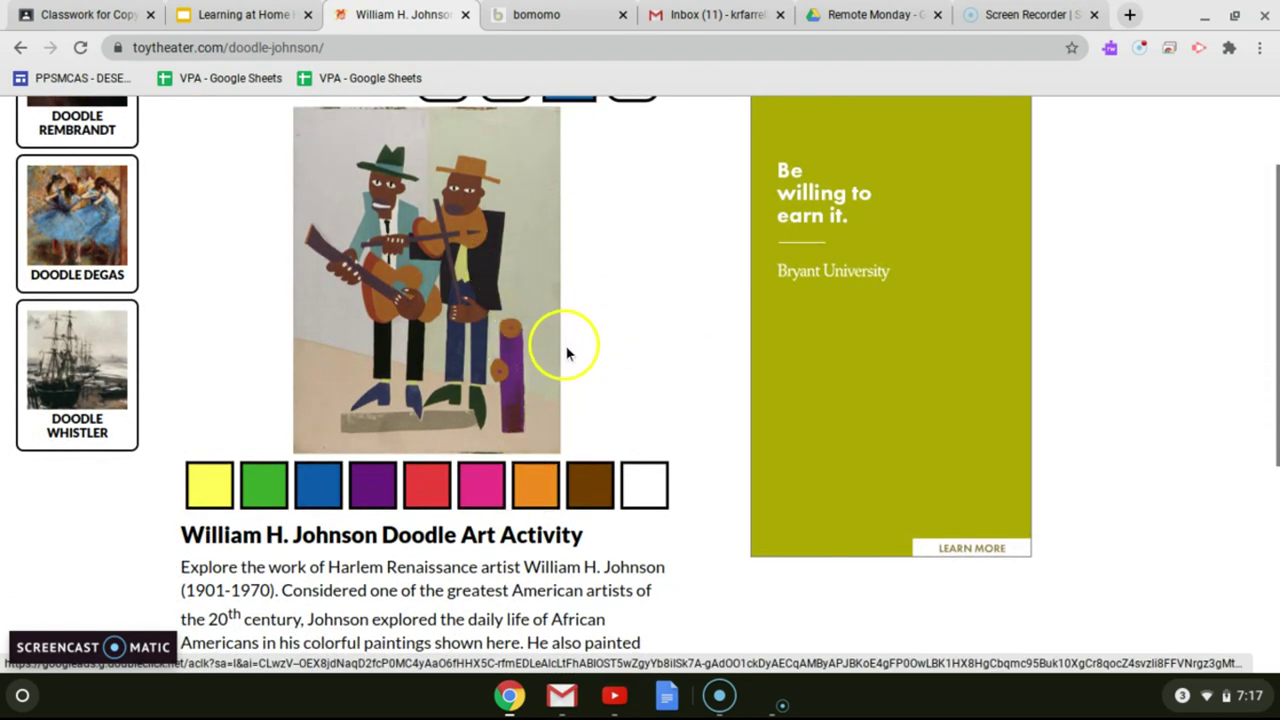
scroll(560, 335, "up", 1)
left_click(439, 138)
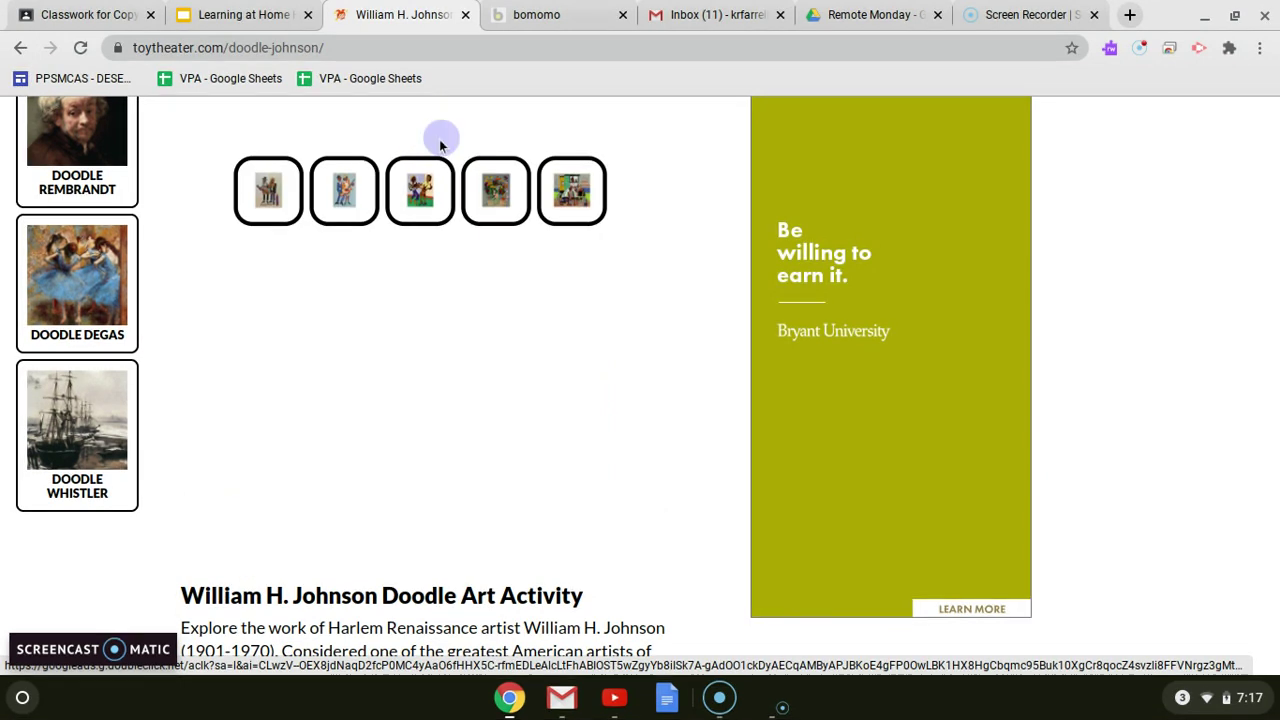
left_click(345, 191)
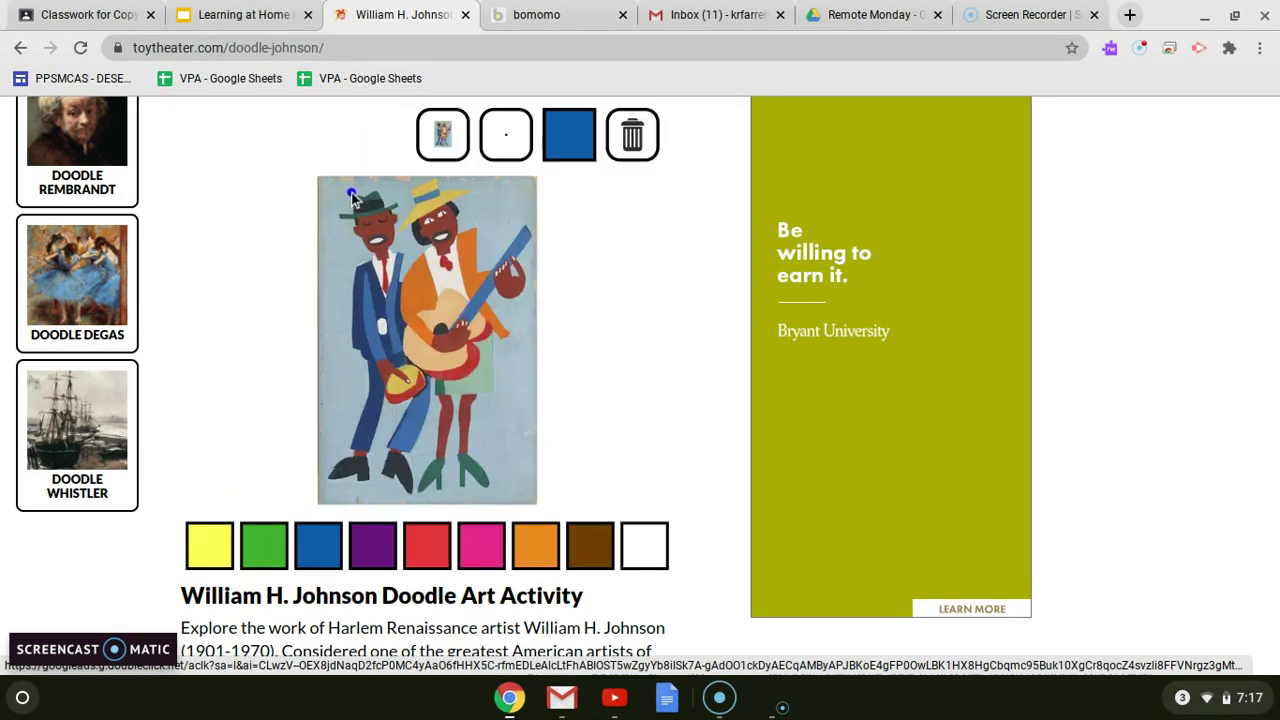
left_click(438, 147)
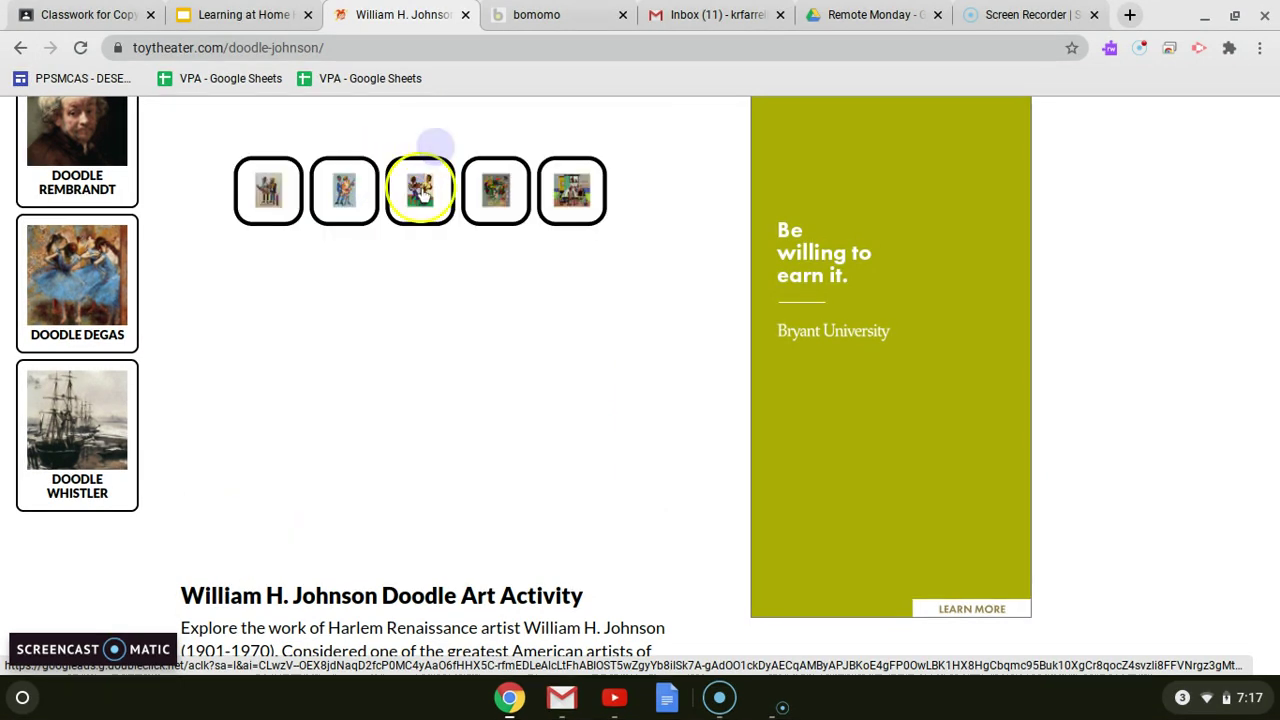
left_click(420, 190)
left_click(446, 155)
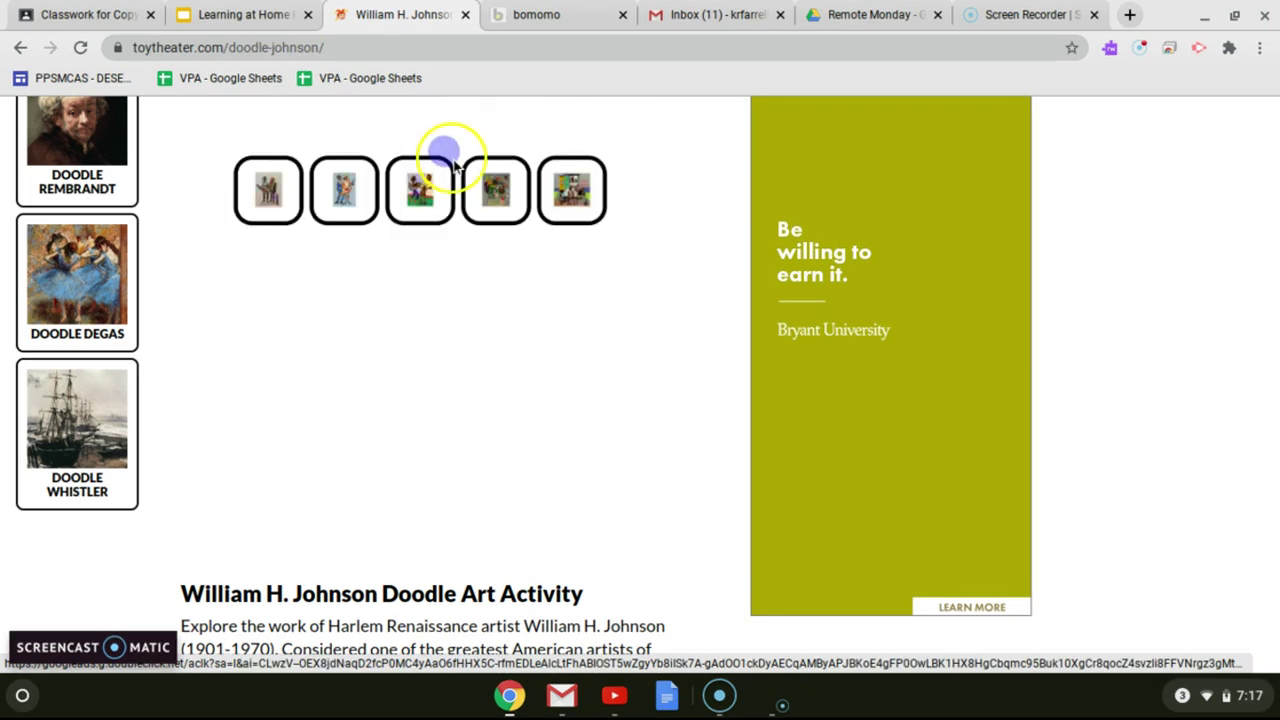
left_click(488, 183)
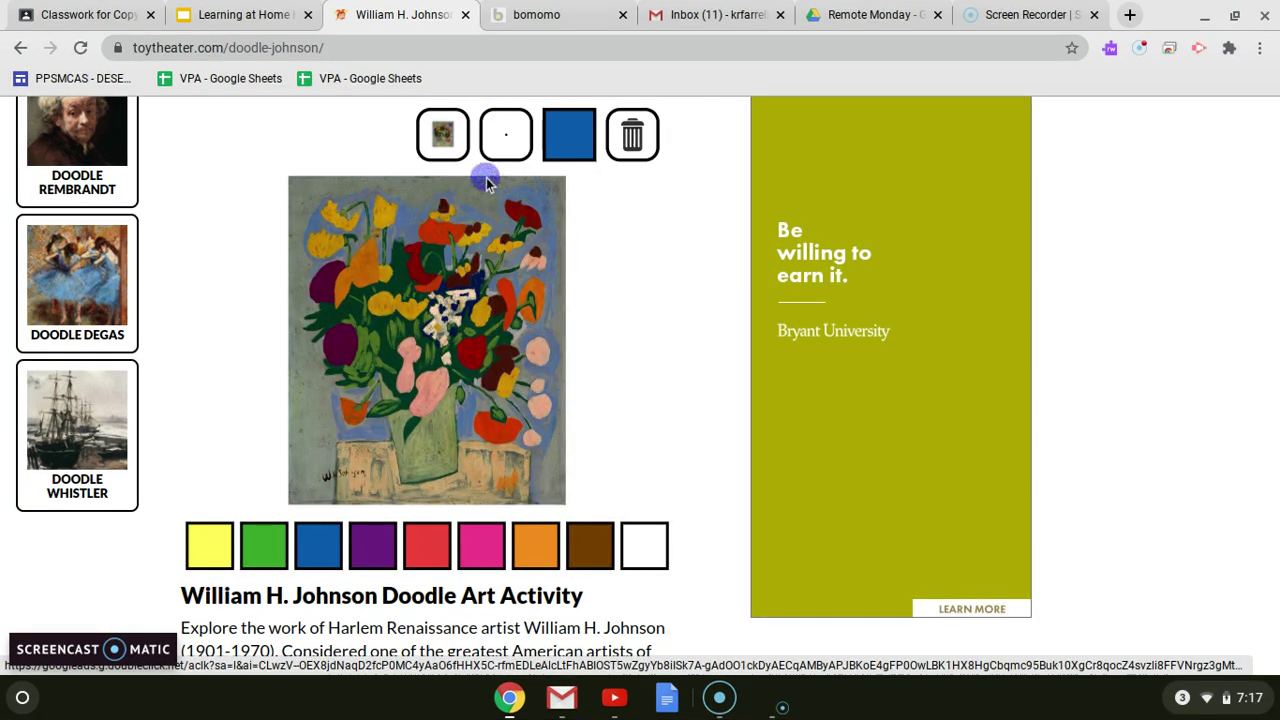
left_click(445, 130)
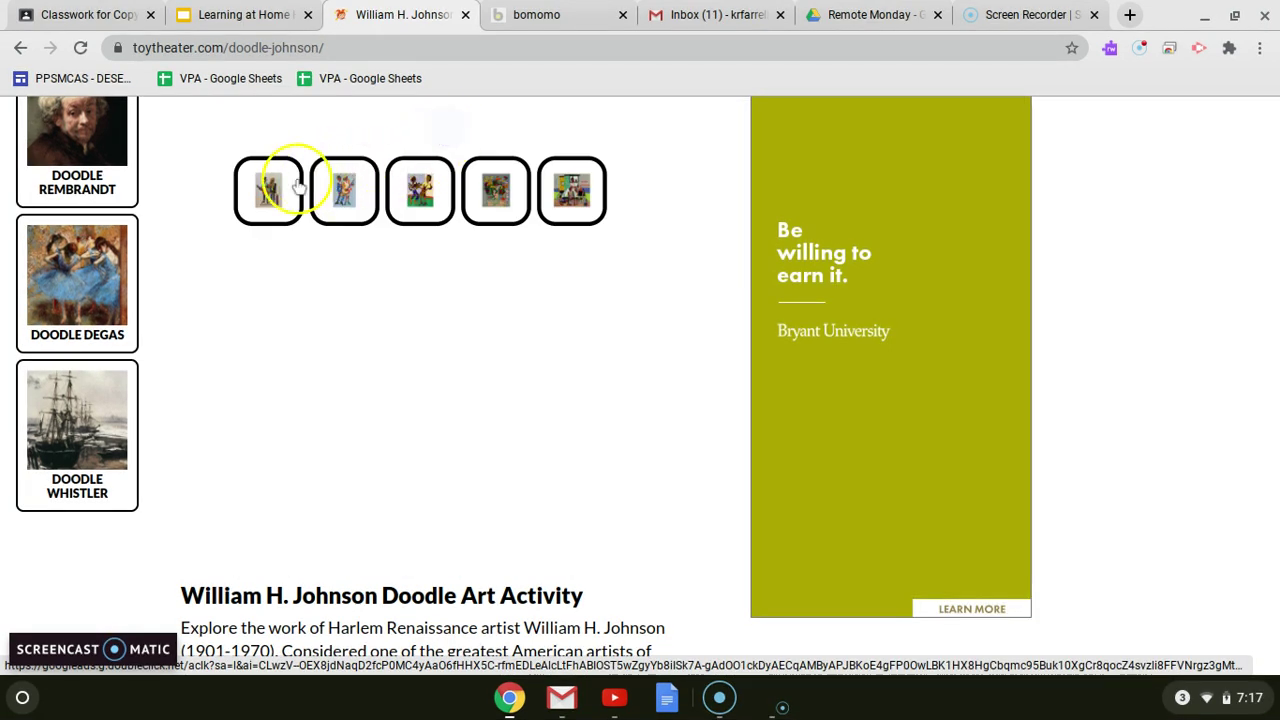
left_click(274, 186)
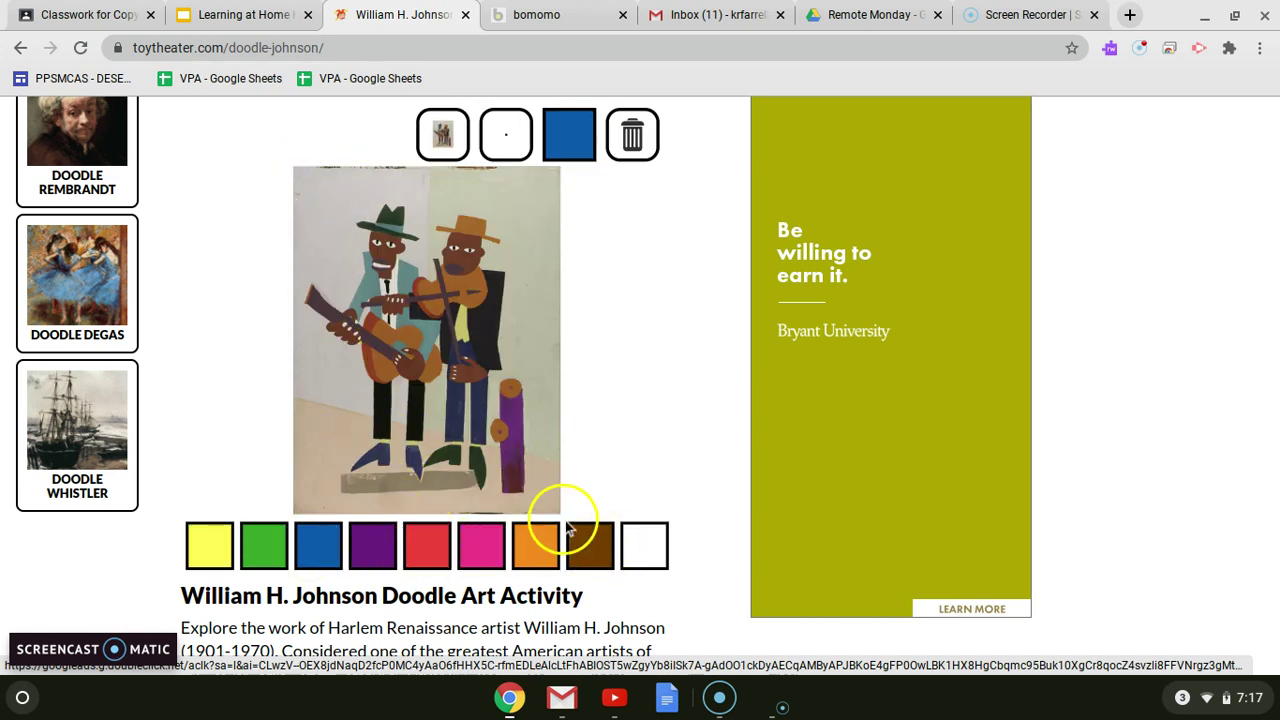
Step: Choose brown, select a brush size, and draw a stroke across the area of the guitarist's green hat
left_click(590, 543)
left_click(222, 207)
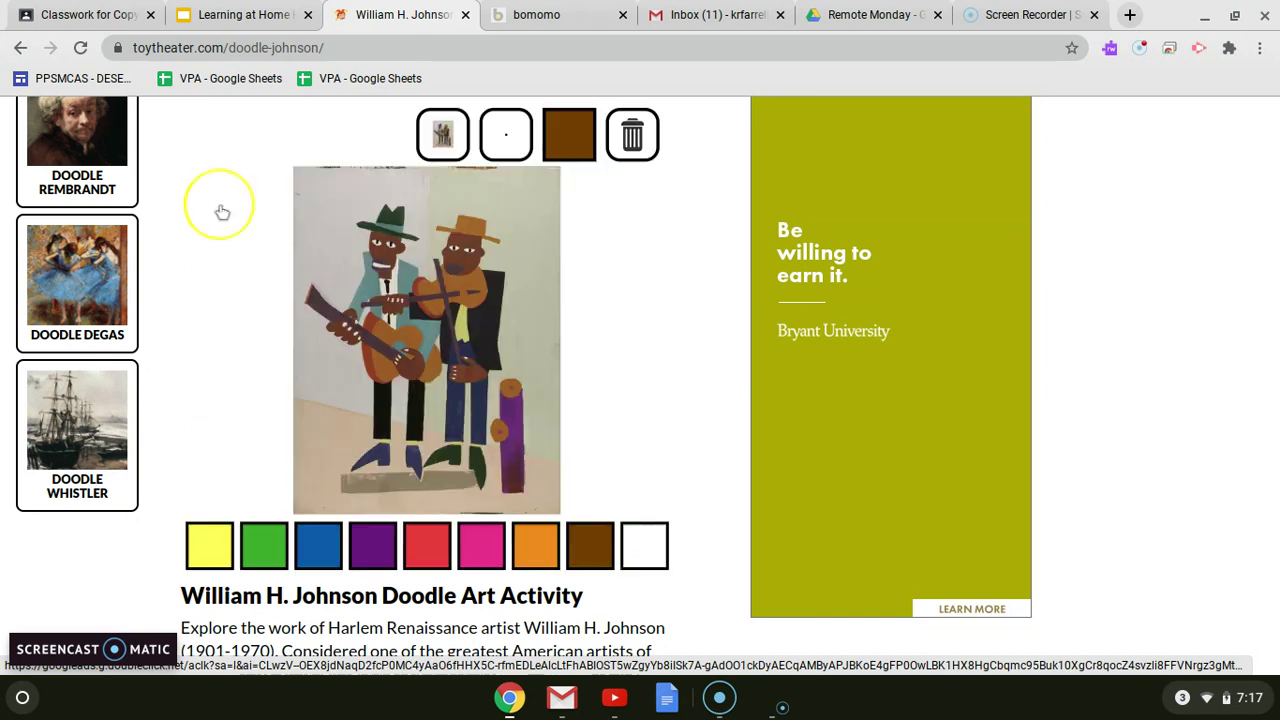
left_click(506, 134)
left_click(505, 177)
mouse_move(394, 213)
left_mouse_down()
mouse_move(366, 214)
mouse_move(327, 286)
mouse_move(325, 270)
mouse_move(353, 259)
mouse_move(321, 233)
left_mouse_up()
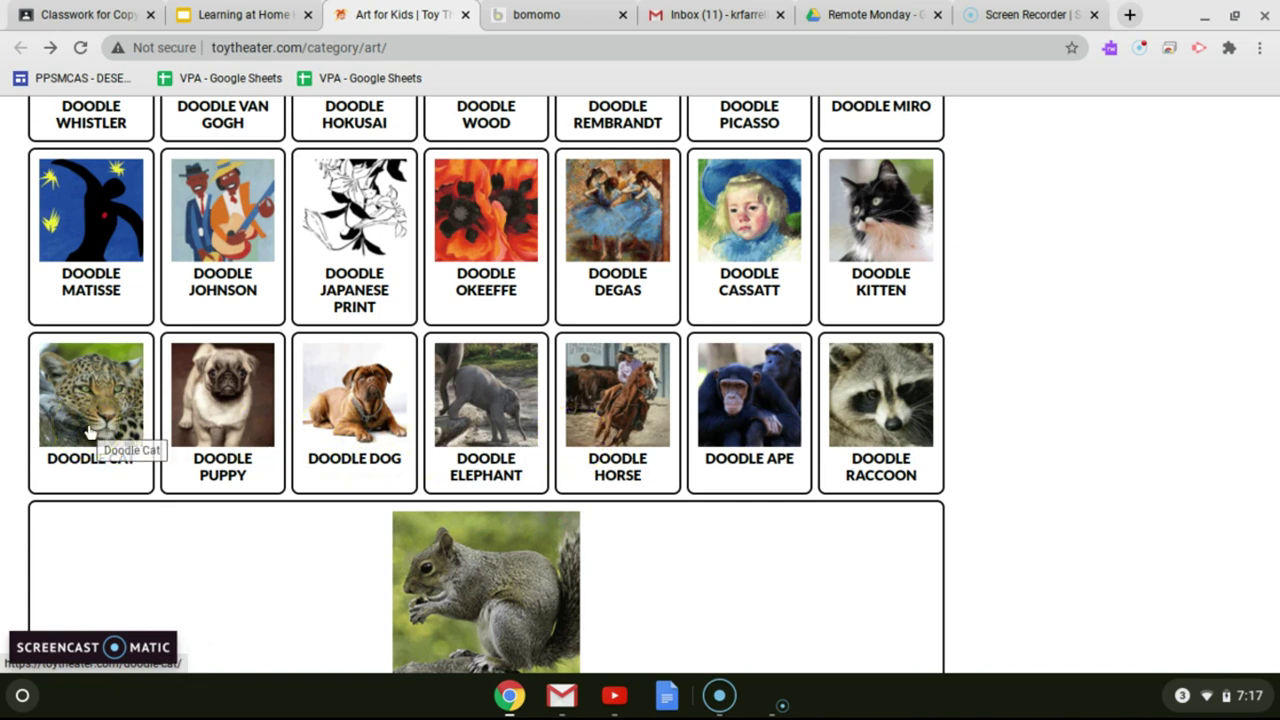
Step: Look back through the art activities list and open the Build activity
scroll(398, 450, "up", 2)
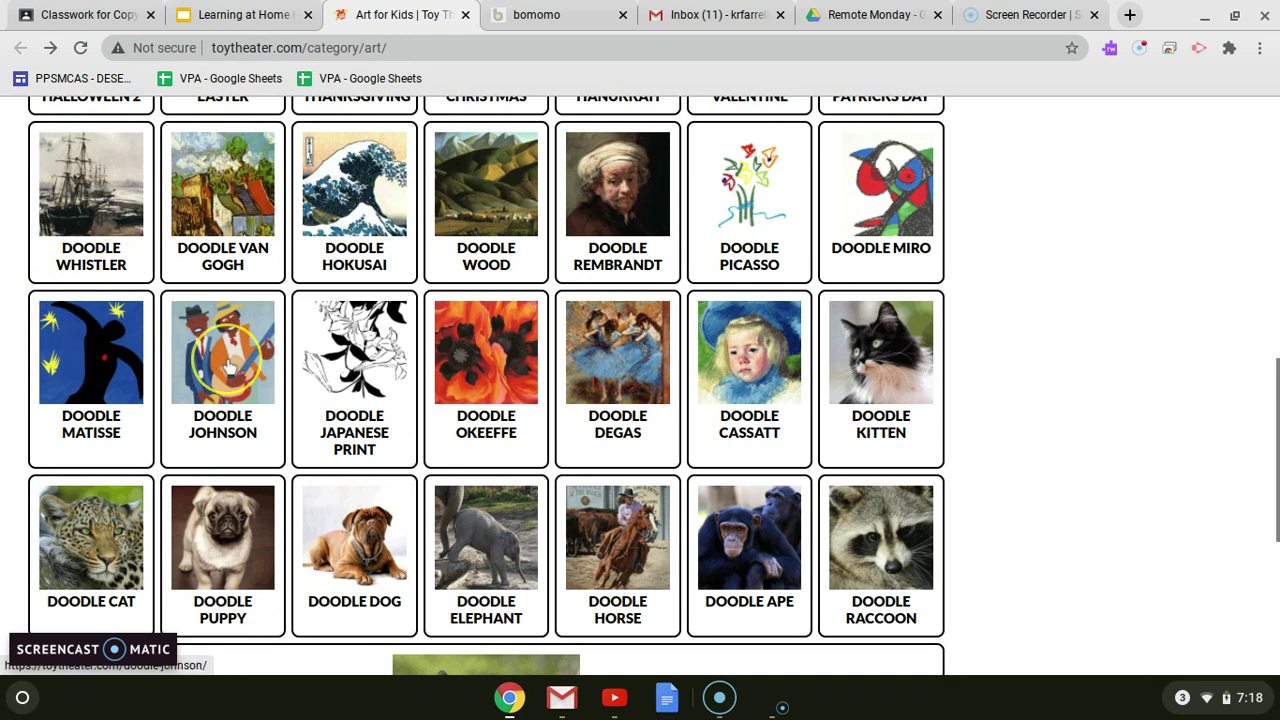
scroll(228, 362, "up", 1)
scroll(228, 362, "up", 1)
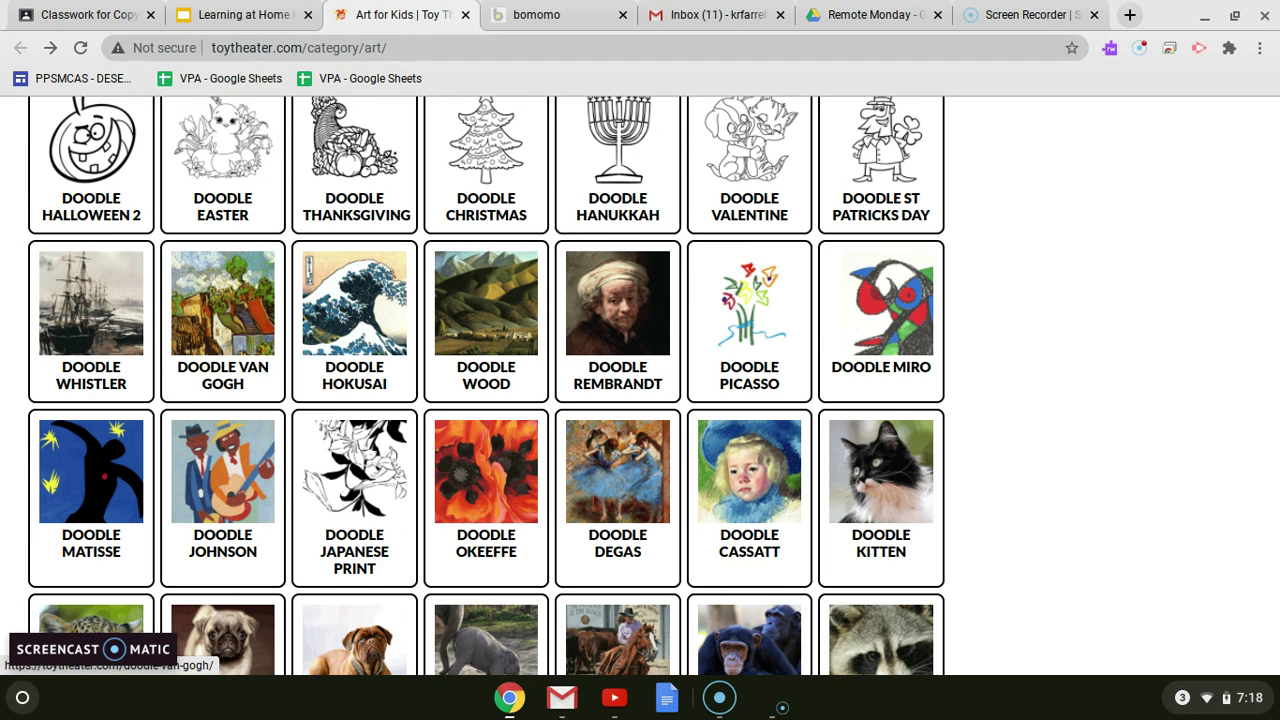
scroll(230, 358, "up", 3)
scroll(230, 358, "up", 5)
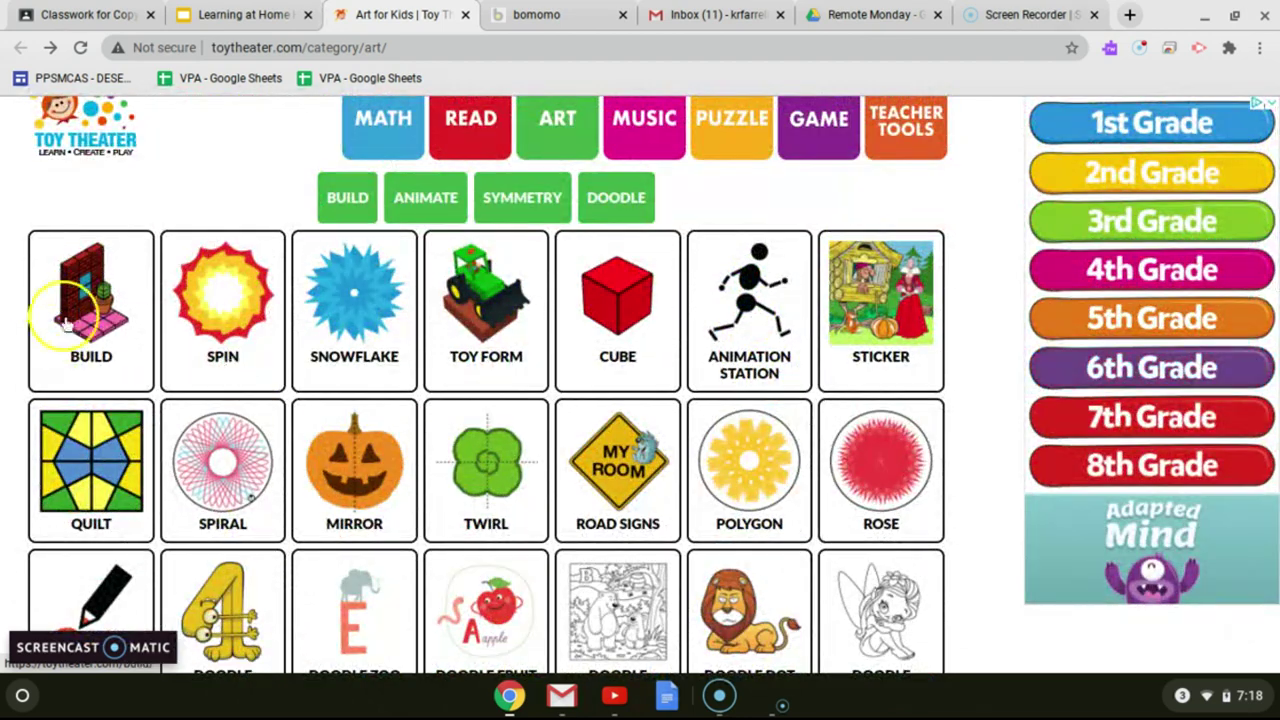
left_click(112, 320)
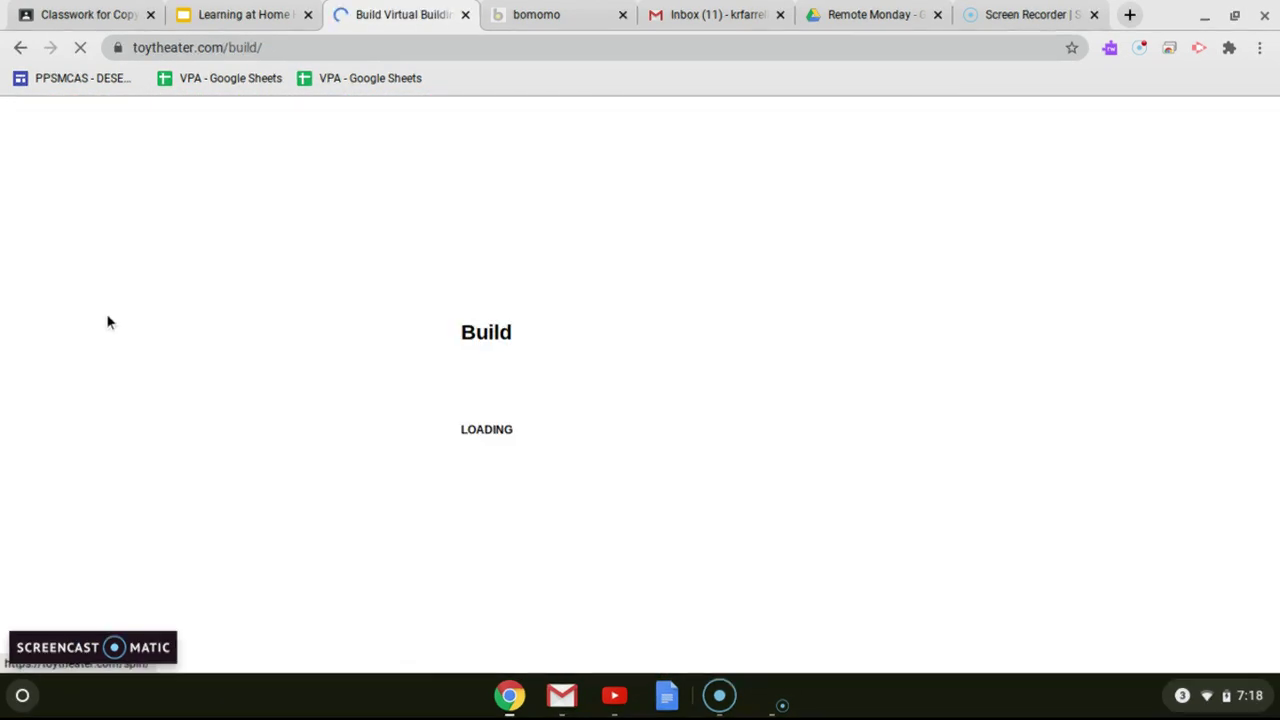
Step: Place two orange cubes near the middle of the building grid
left_click(203, 398)
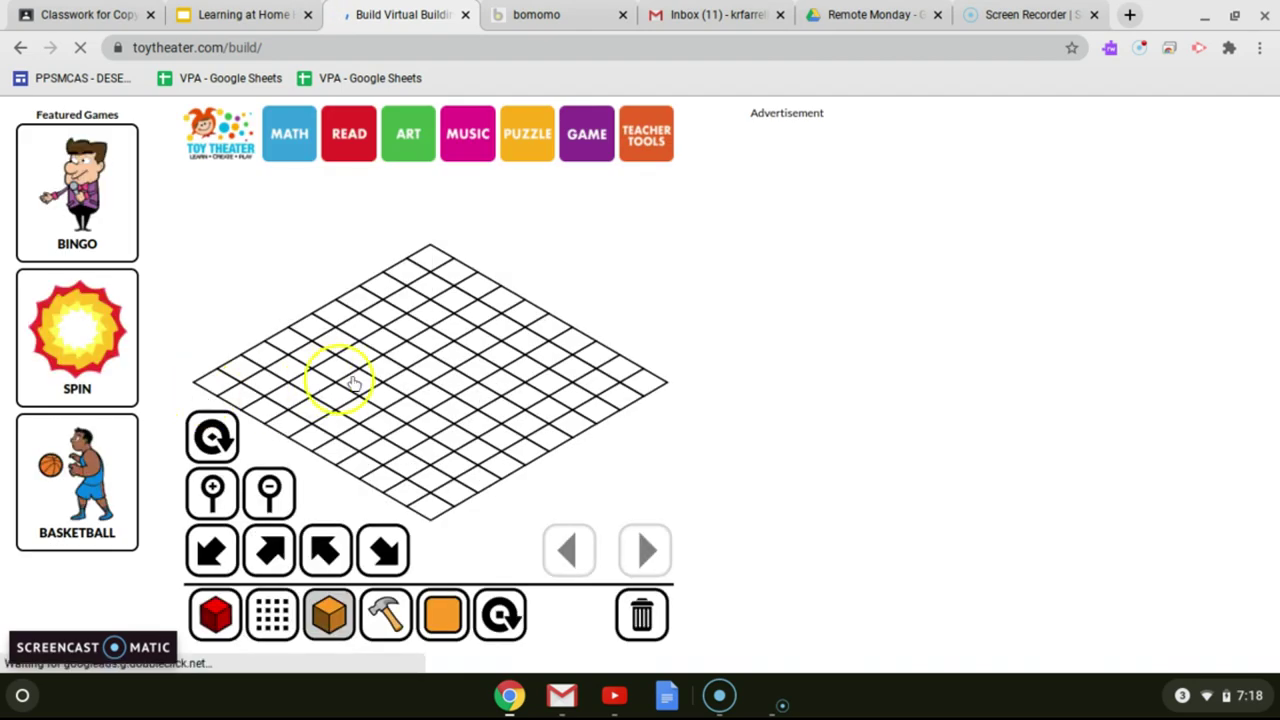
left_click(370, 372)
left_click(420, 345)
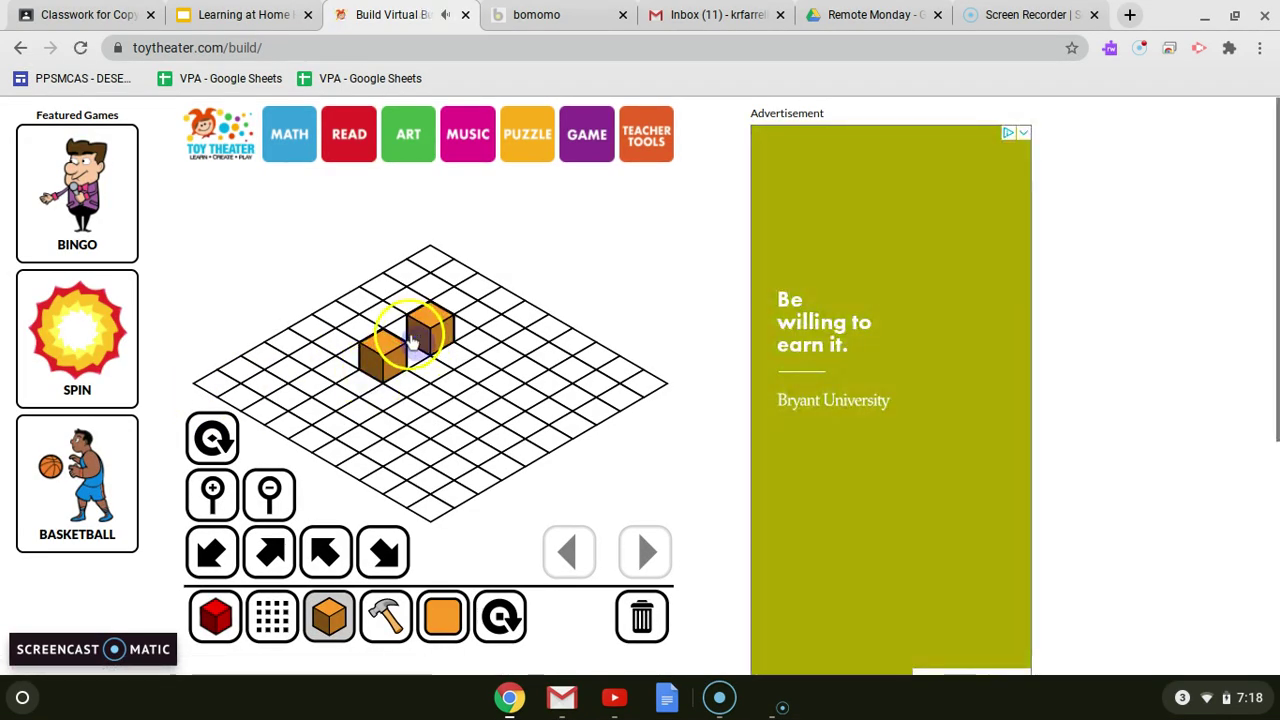
Step: Add more orange cubes on top of and beside the first two, building a stepped stack near the middle of the grid
left_click(428, 312)
left_click(415, 280)
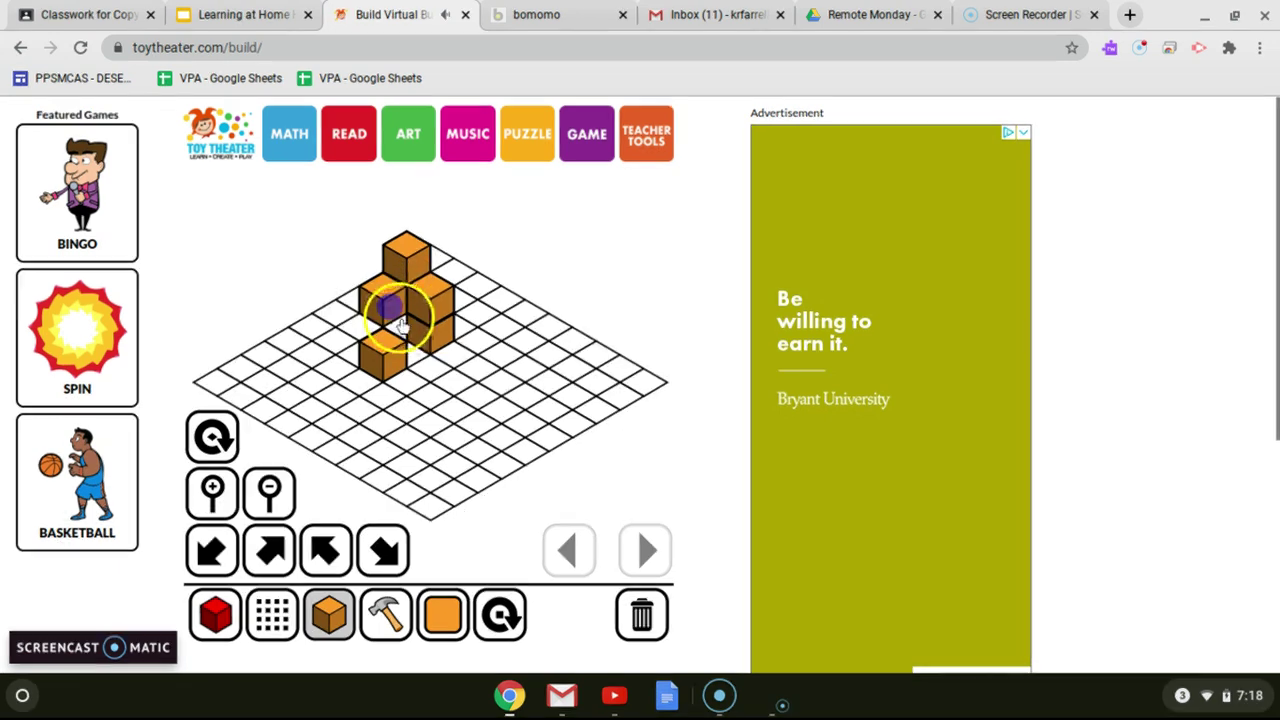
left_click(410, 345)
left_click(390, 328)
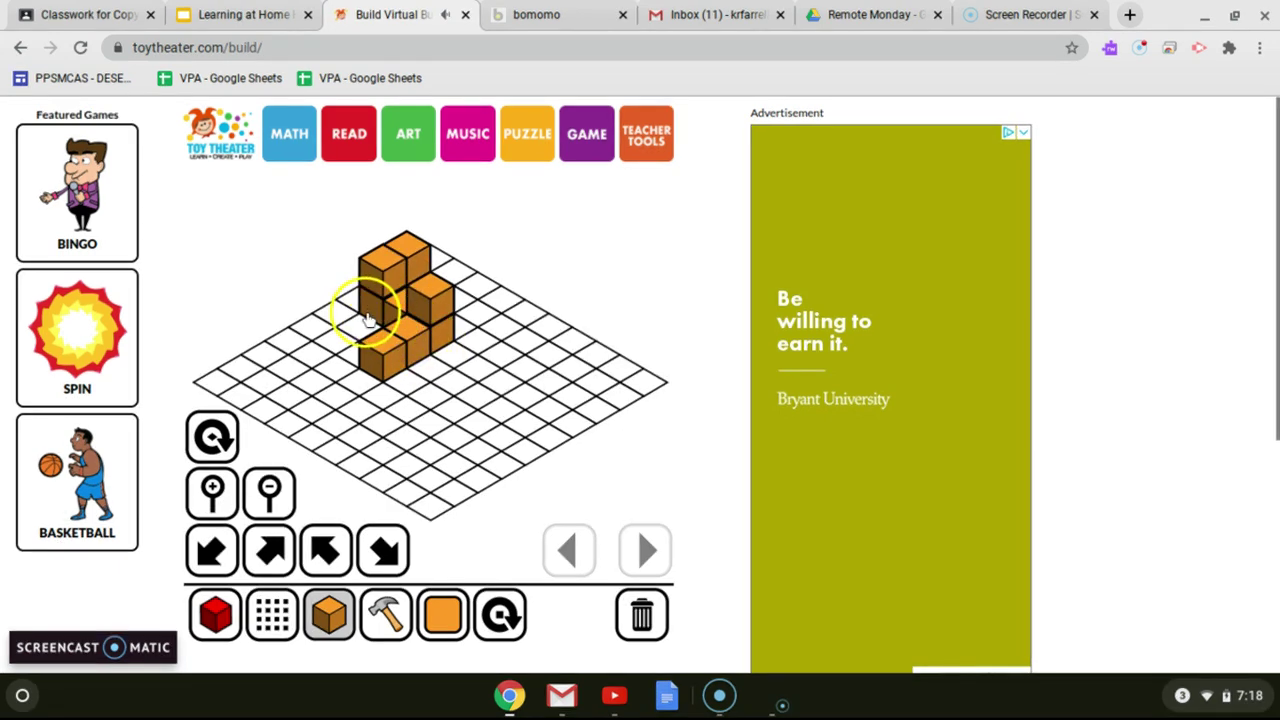
left_click(345, 290)
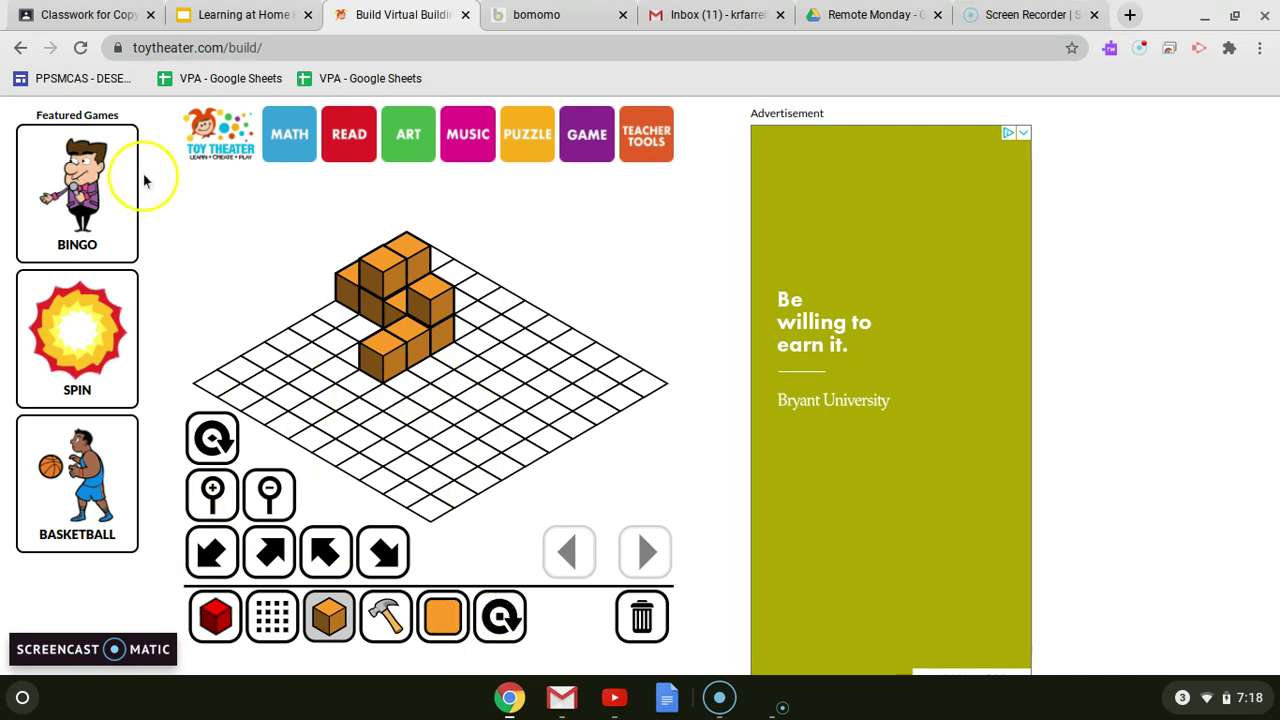
left_click(437, 287)
left_click(425, 238)
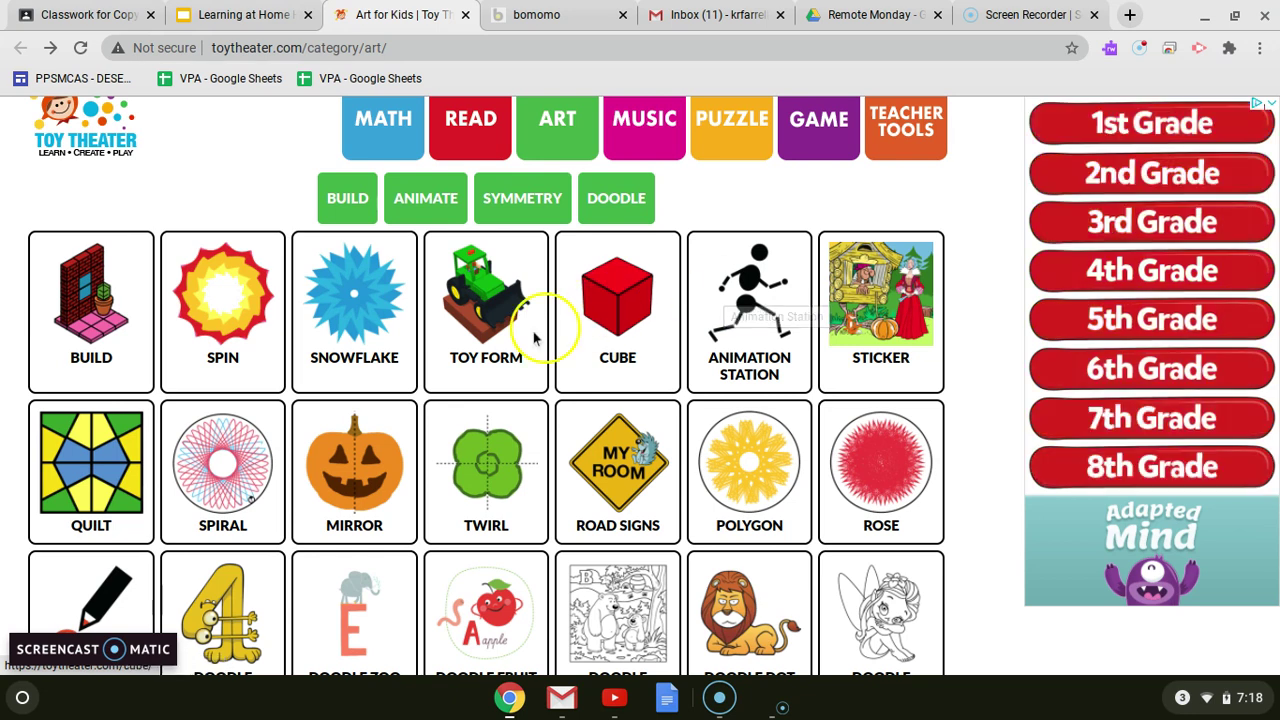
Step: Look over the art activities list and open the Animation Station activity
scroll(735, 332, "down", 1)
scroll(759, 319, "up", 1)
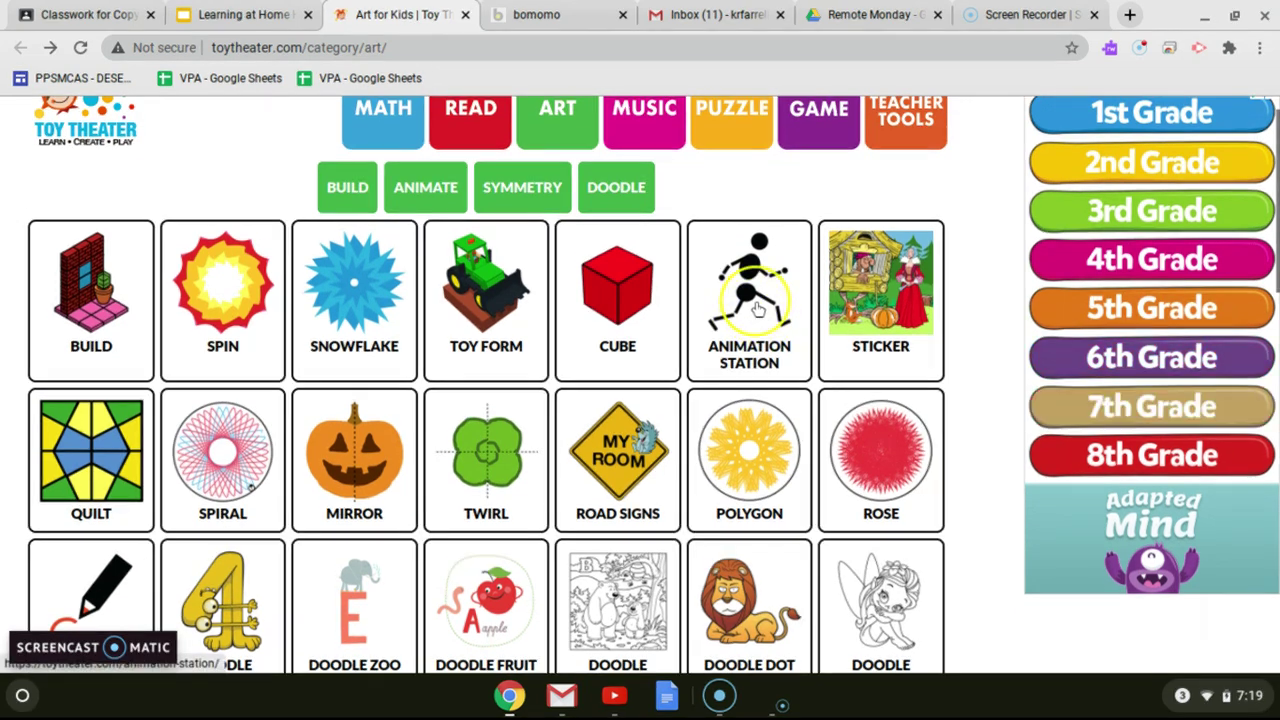
left_click(756, 309)
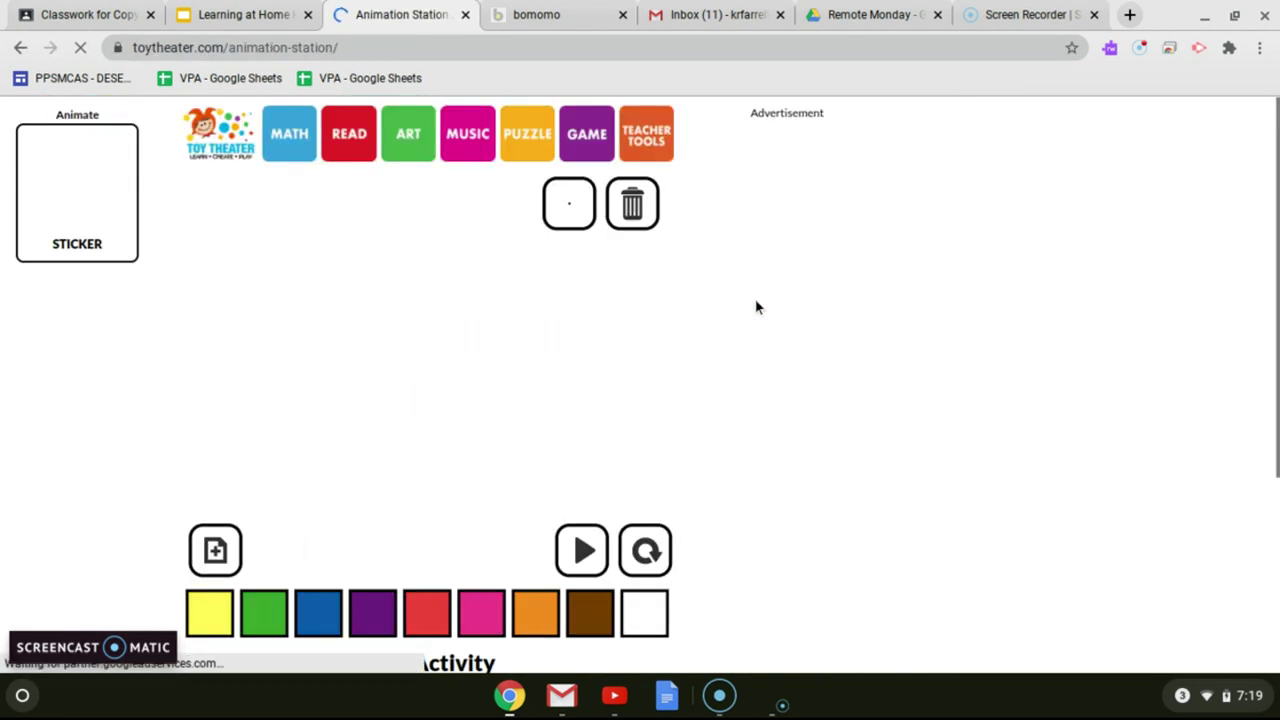
scroll(716, 324, "down", 1)
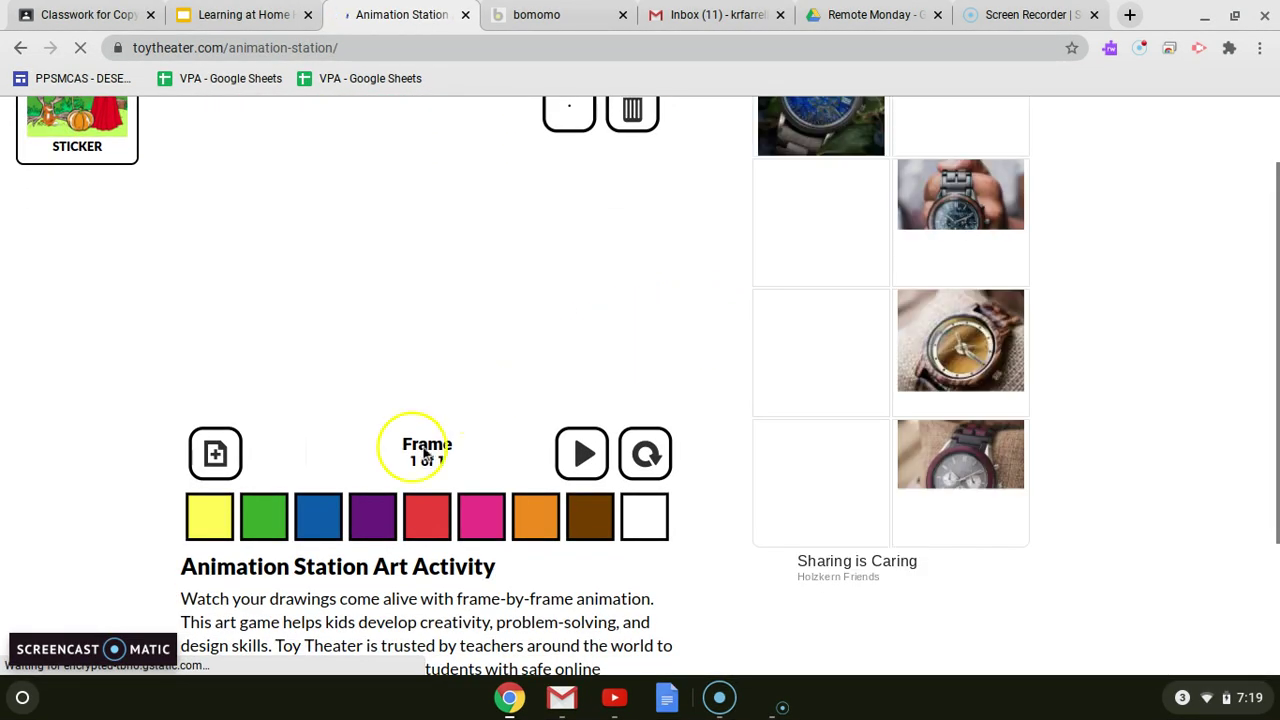
scroll(497, 449, "up", 1)
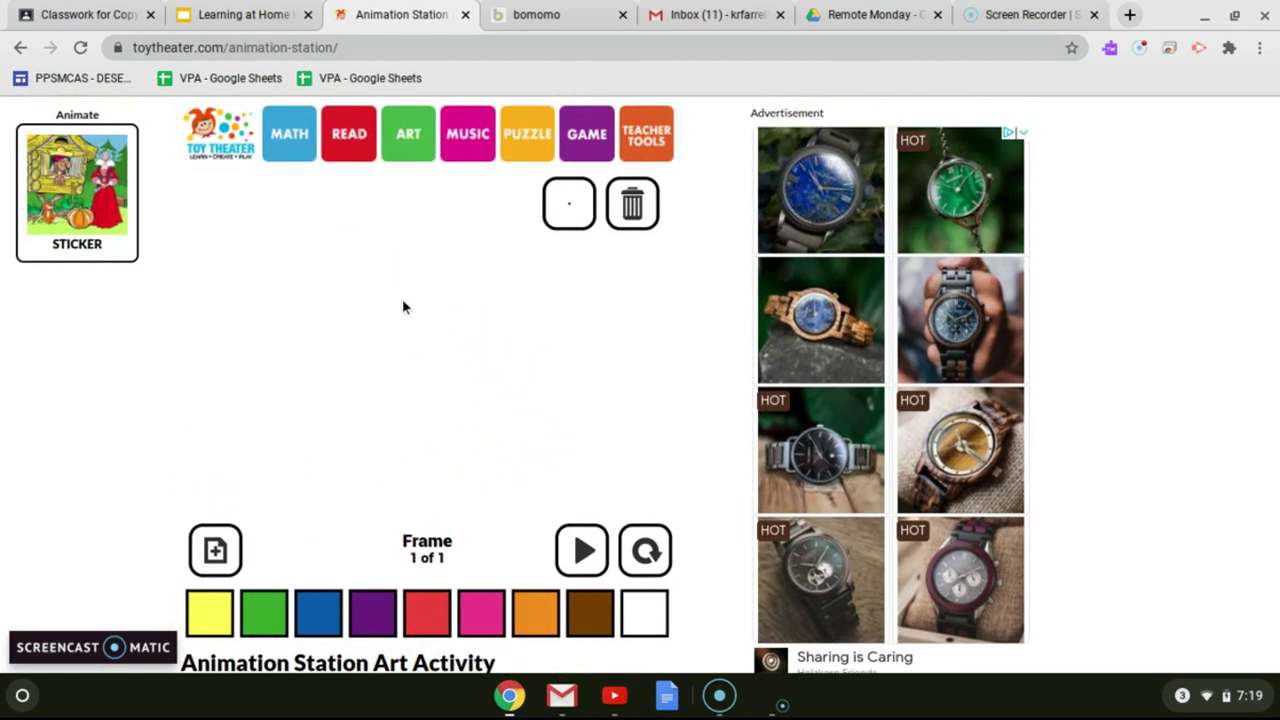
Step: Draw a large blue circle on frame 1, then add frame 2 with a smiley face that has vertical-line eyes
left_click_drag(458, 291, 422, 293)
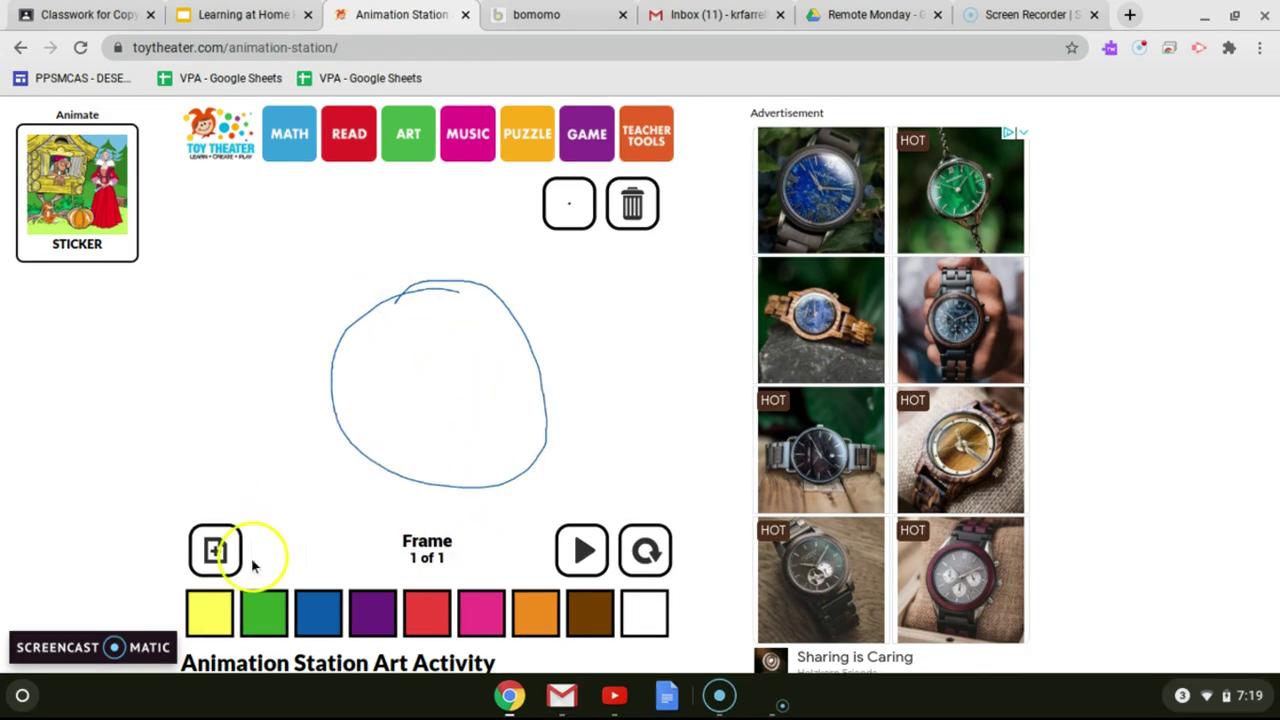
left_click(218, 552)
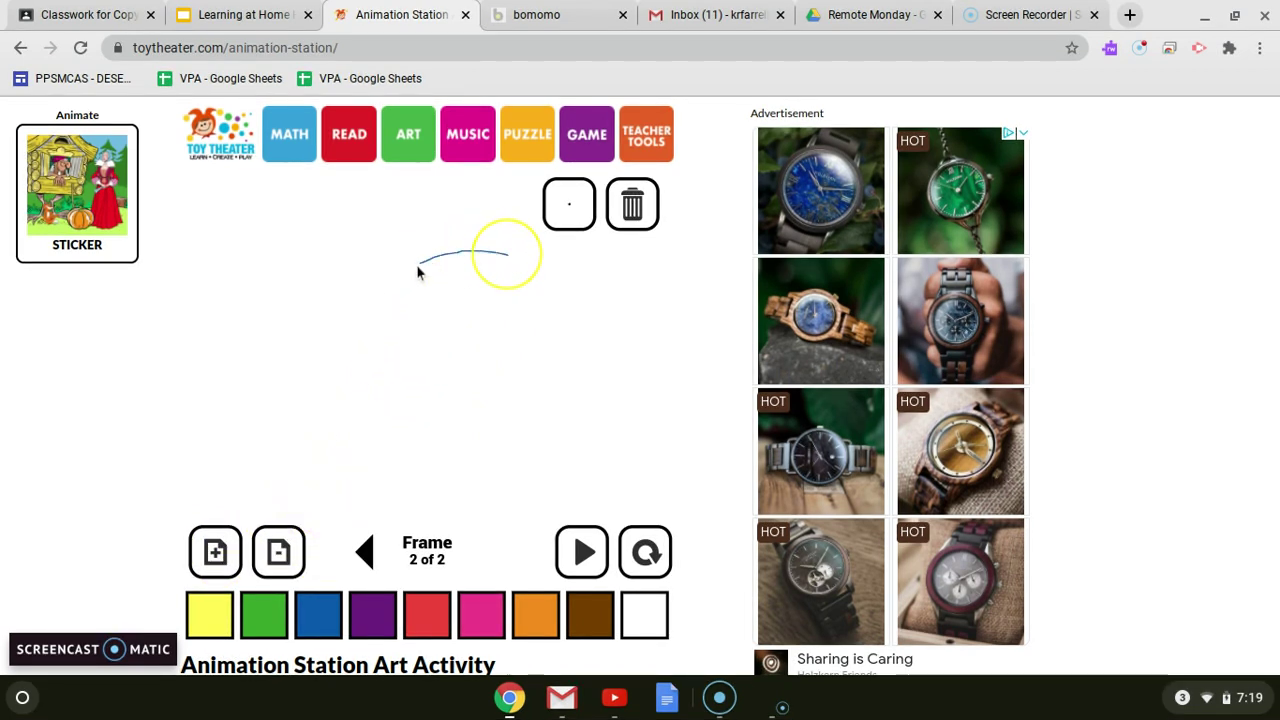
left_click_drag(505, 258, 494, 247)
mouse_move(428, 298)
left_mouse_down()
mouse_move(431, 326)
mouse_move(480, 331)
mouse_move(536, 373)
left_mouse_up()
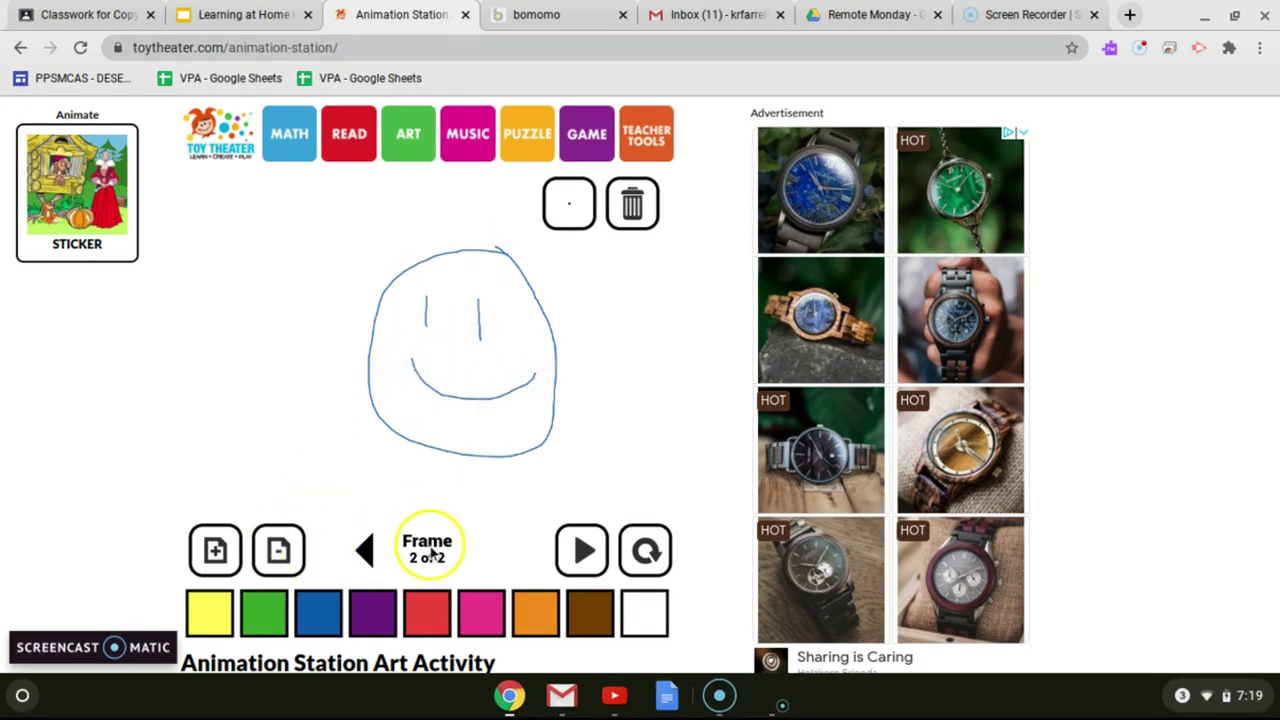
Step: Add a third frame and draw a blue round face with small oval eyes and a wide open smile
scroll(500, 545, "down", 1)
scroll(540, 500, "down", 1)
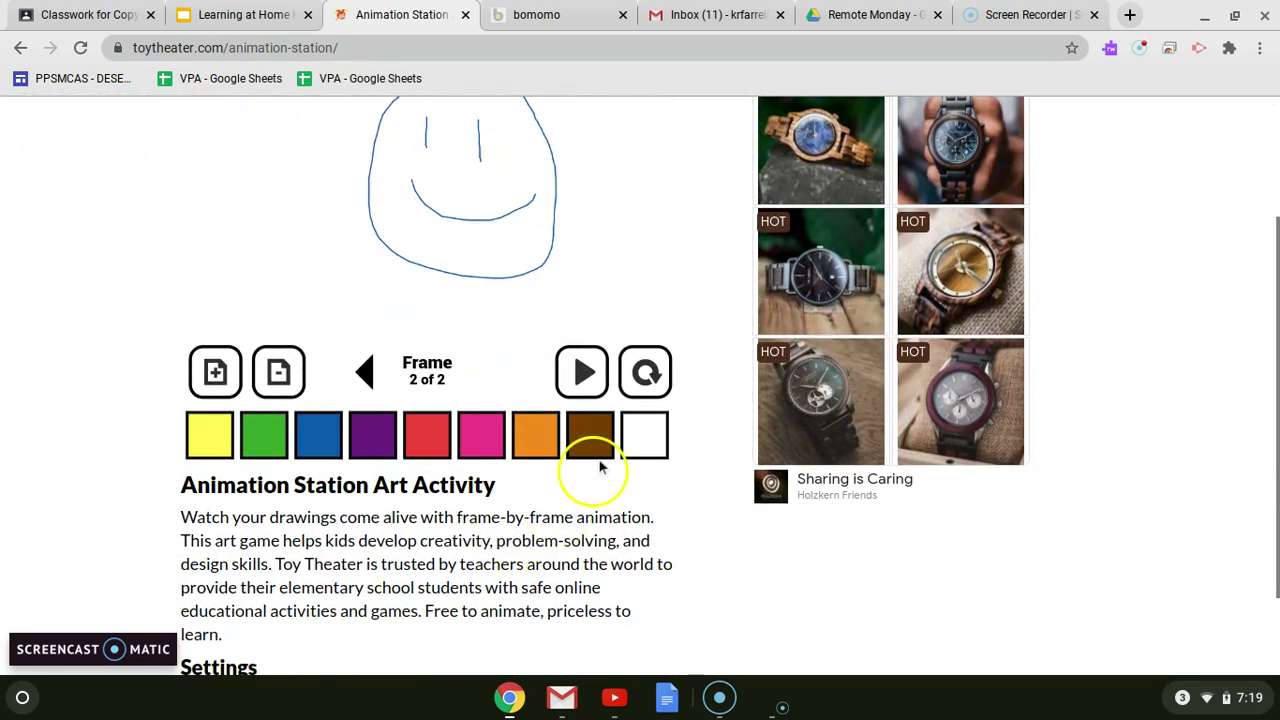
scroll(478, 458, "down", 1)
scroll(484, 458, "up", 3)
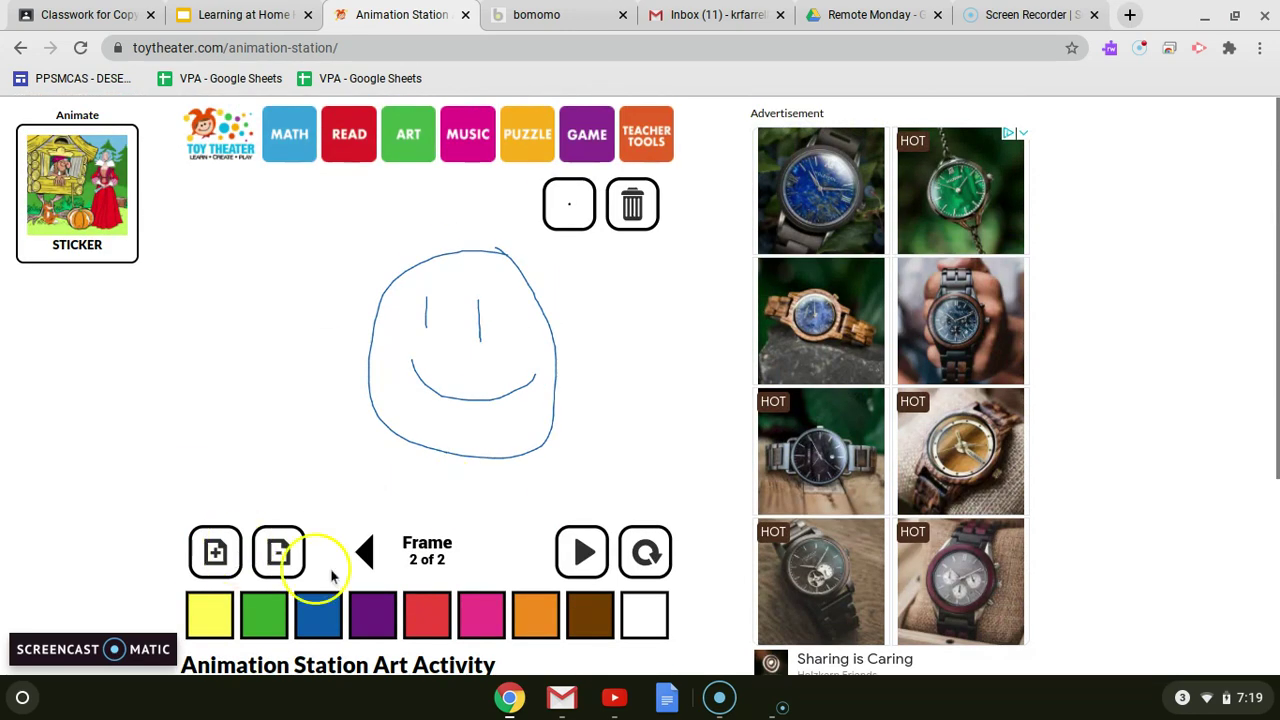
left_click(217, 549)
left_click_drag(505, 293, 387, 311)
left_click_drag(548, 356, 503, 289)
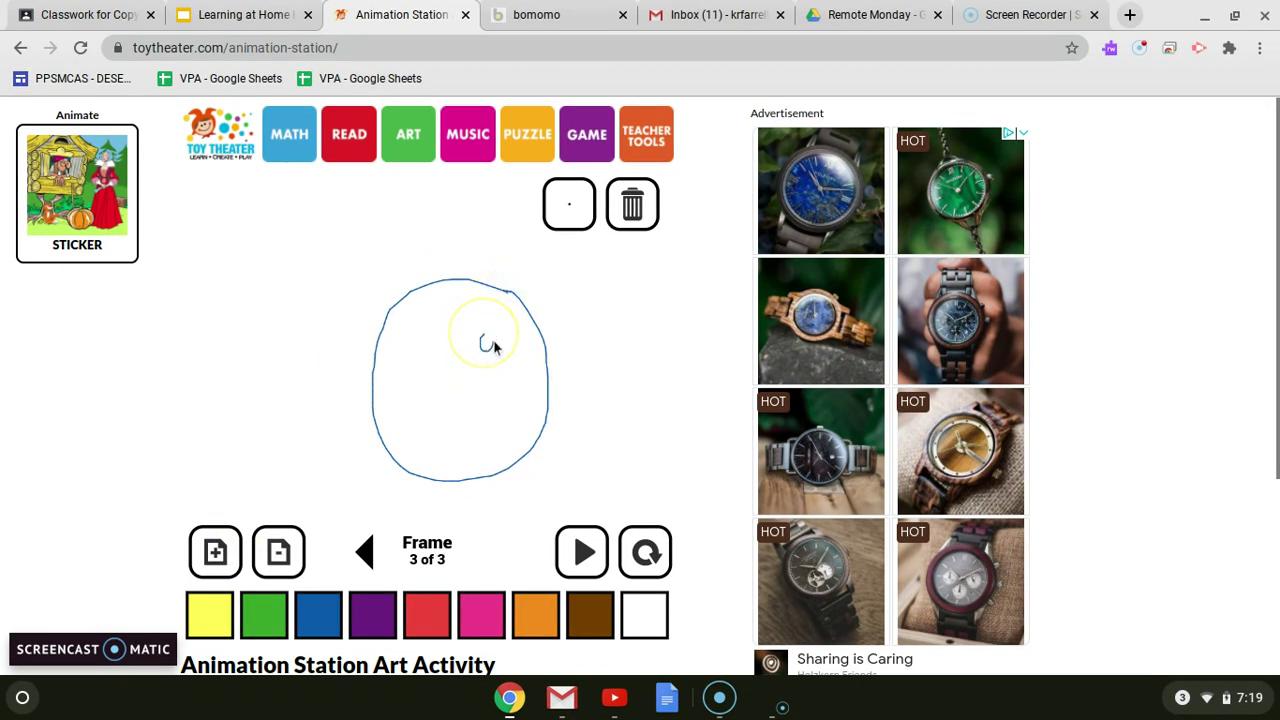
mouse_move(446, 337)
left_mouse_down()
mouse_move(420, 384)
mouse_move(441, 399)
left_mouse_up()
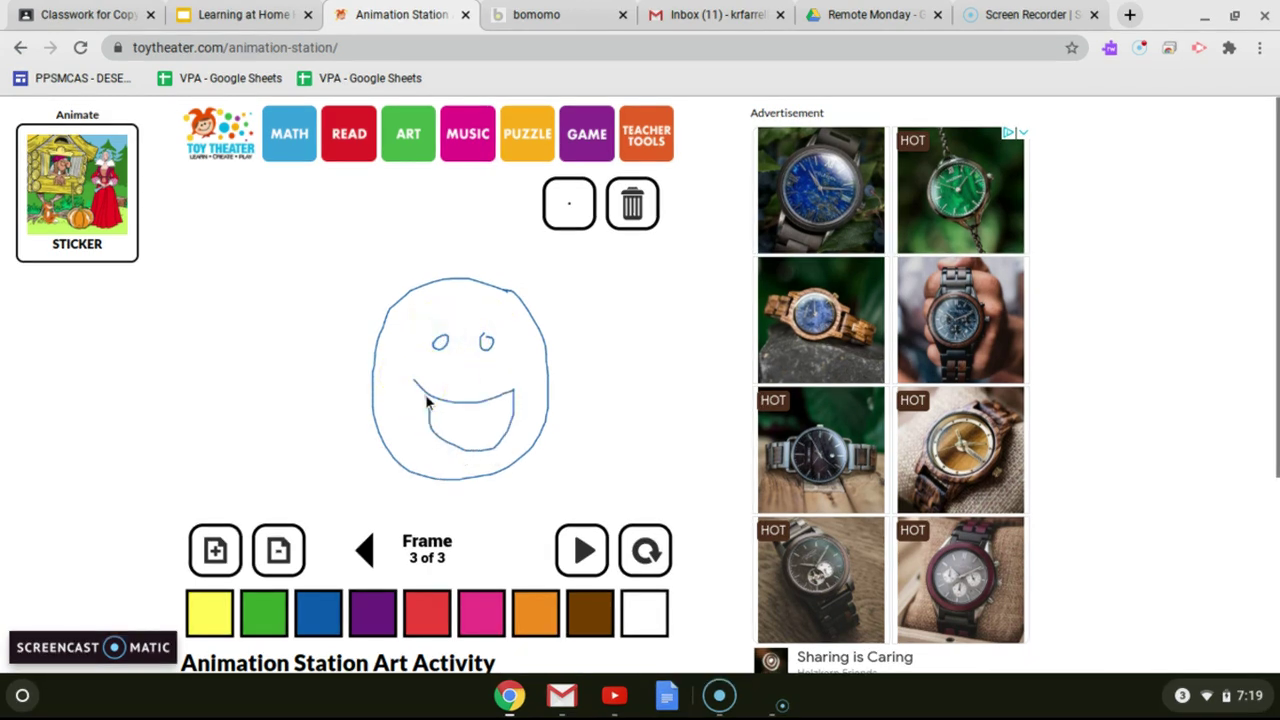
Step: Add a fourth frame and draw a round smiley face slightly lower, with vertical-line eyes and a curved mouth
left_click(215, 550)
mouse_move(508, 307)
left_mouse_down()
mouse_move(430, 310)
mouse_move(429, 366)
mouse_move(486, 376)
left_mouse_up()
left_click_drag(411, 397, 514, 425)
Step: Play the four-frame face animation and stop it on frame 4
left_click(583, 551)
left_click(583, 551)
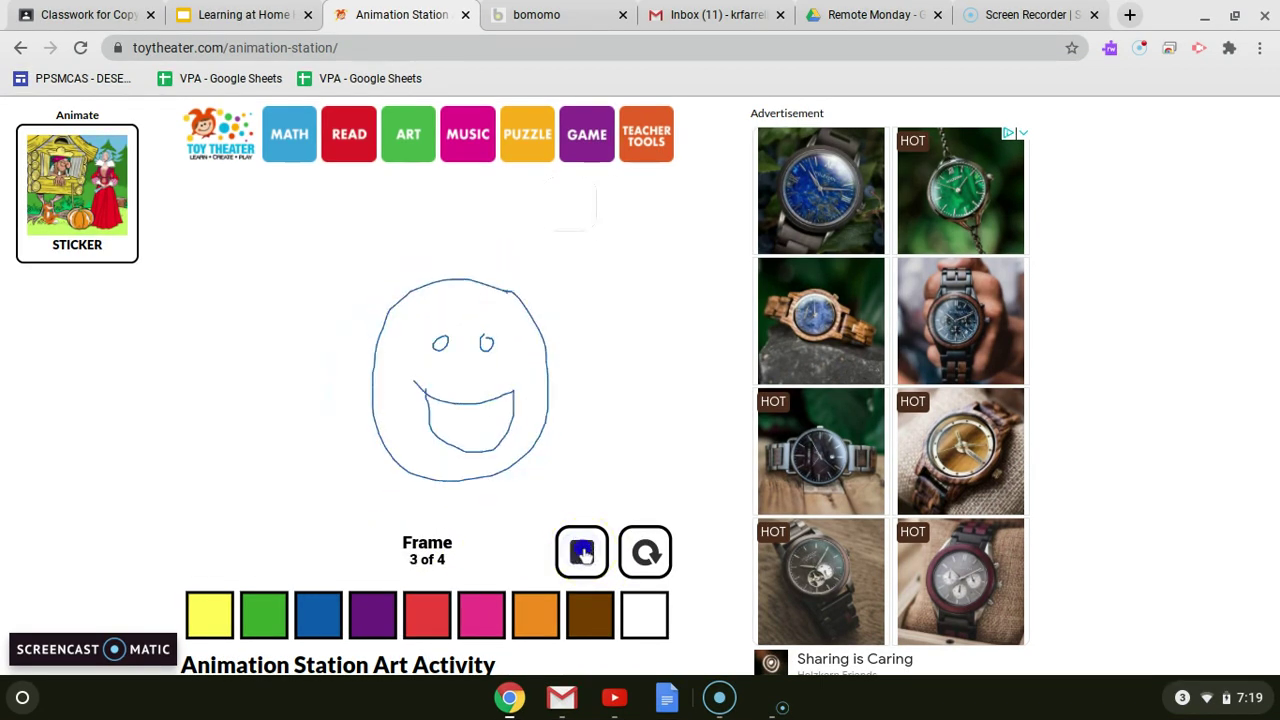
left_click(584, 553)
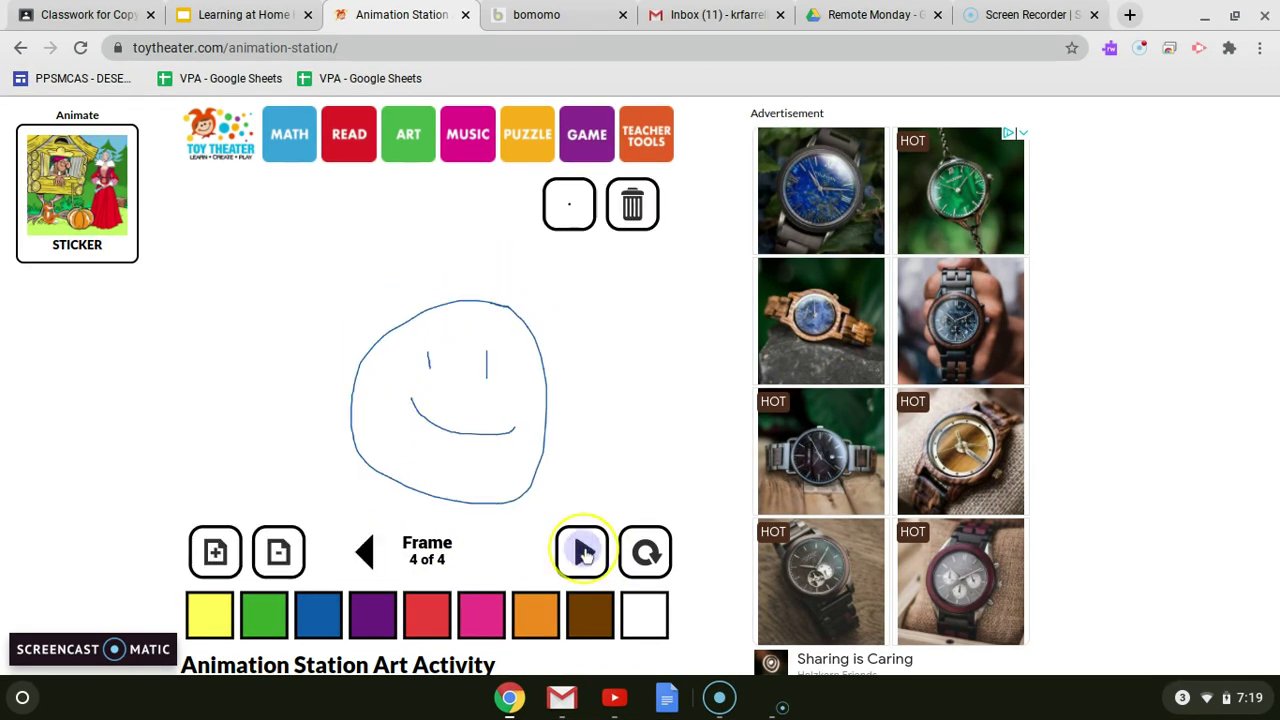
Step: Clear frame 4 and draw blue ground lines across its lower part, repeating the ground on new frames 5 and 6
left_click(652, 216)
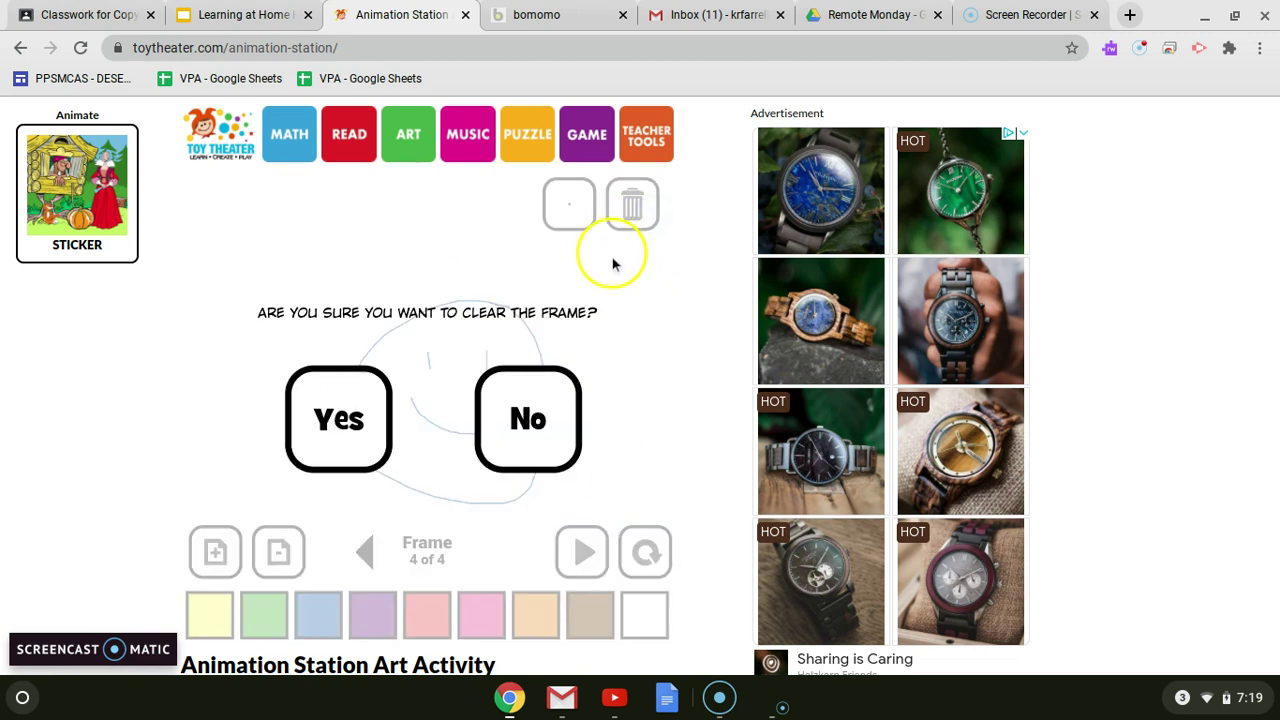
left_click(338, 428)
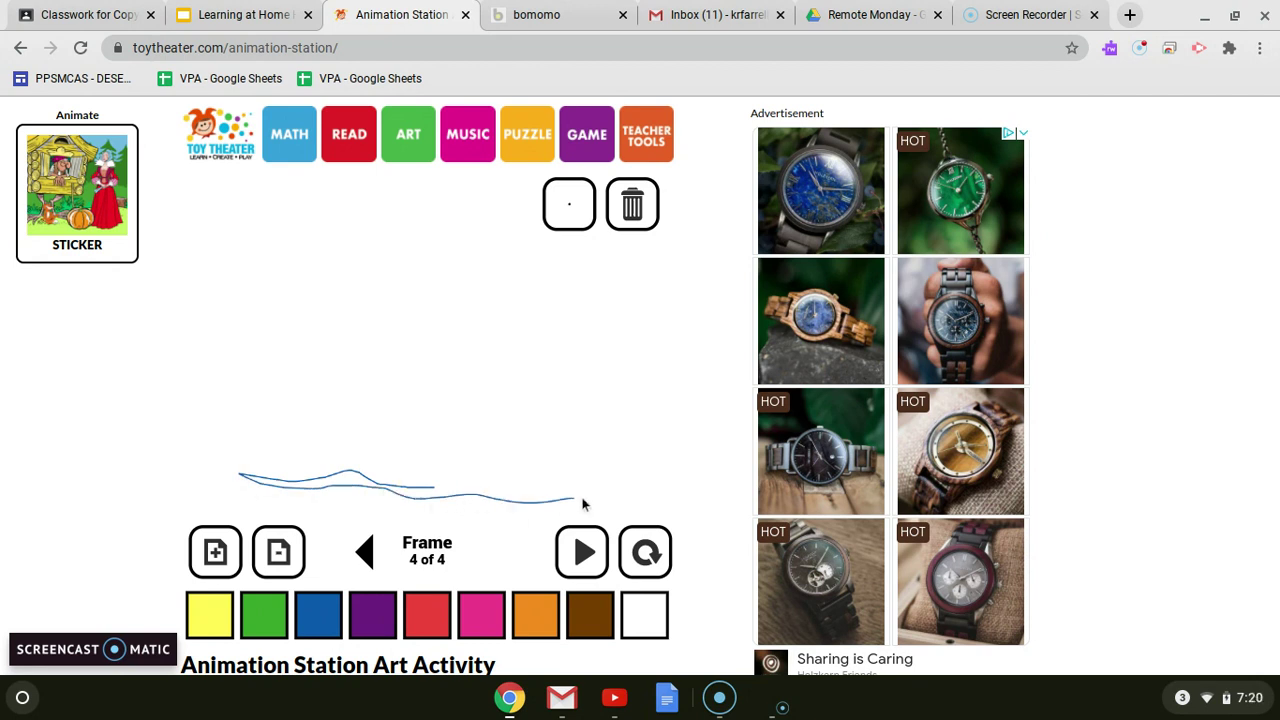
left_click(215, 549)
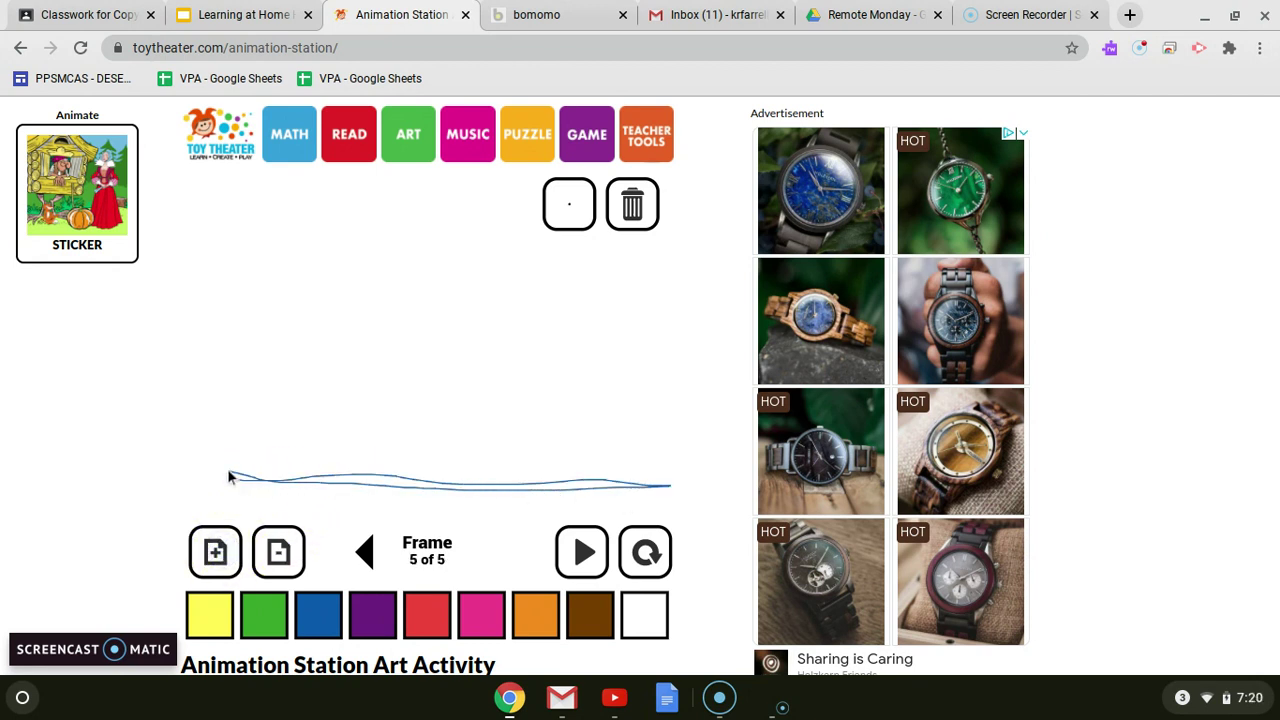
mouse_move(228, 477)
left_mouse_down()
mouse_move(357, 466)
mouse_move(243, 471)
mouse_move(565, 479)
left_mouse_up()
left_click(215, 549)
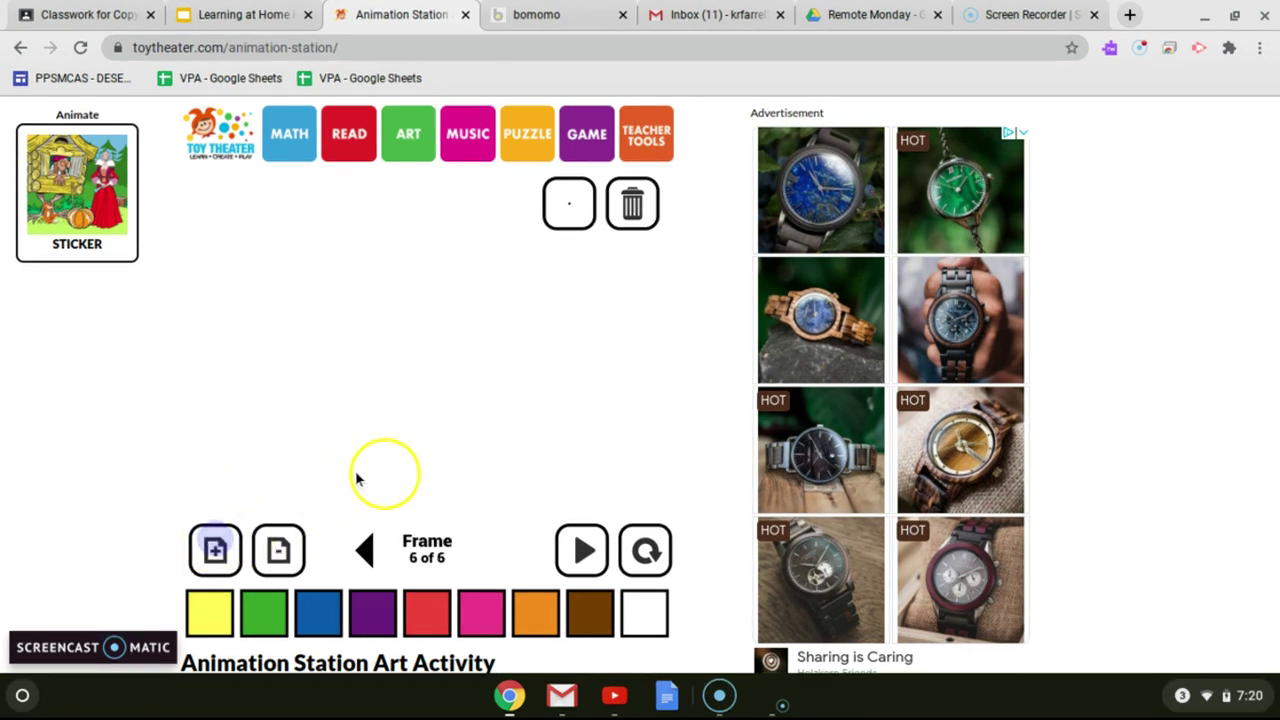
left_click_drag(208, 480, 463, 481)
left_click_drag(228, 477, 447, 478)
Step: Add frame 7 and draw the ground with a short wavy stem and a small leaf growing from it
left_click(215, 549)
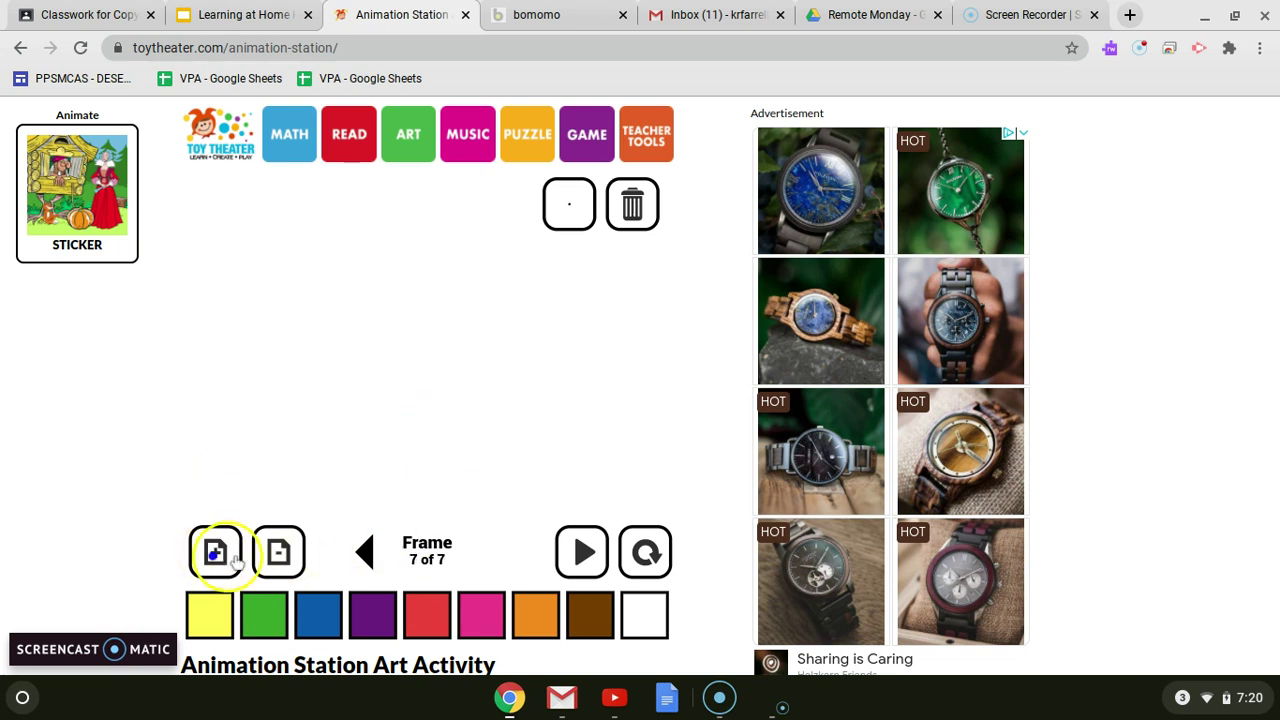
mouse_move(285, 473)
left_mouse_down()
mouse_move(503, 478)
mouse_move(445, 414)
mouse_move(442, 334)
left_mouse_up()
left_click_drag(443, 474, 484, 441)
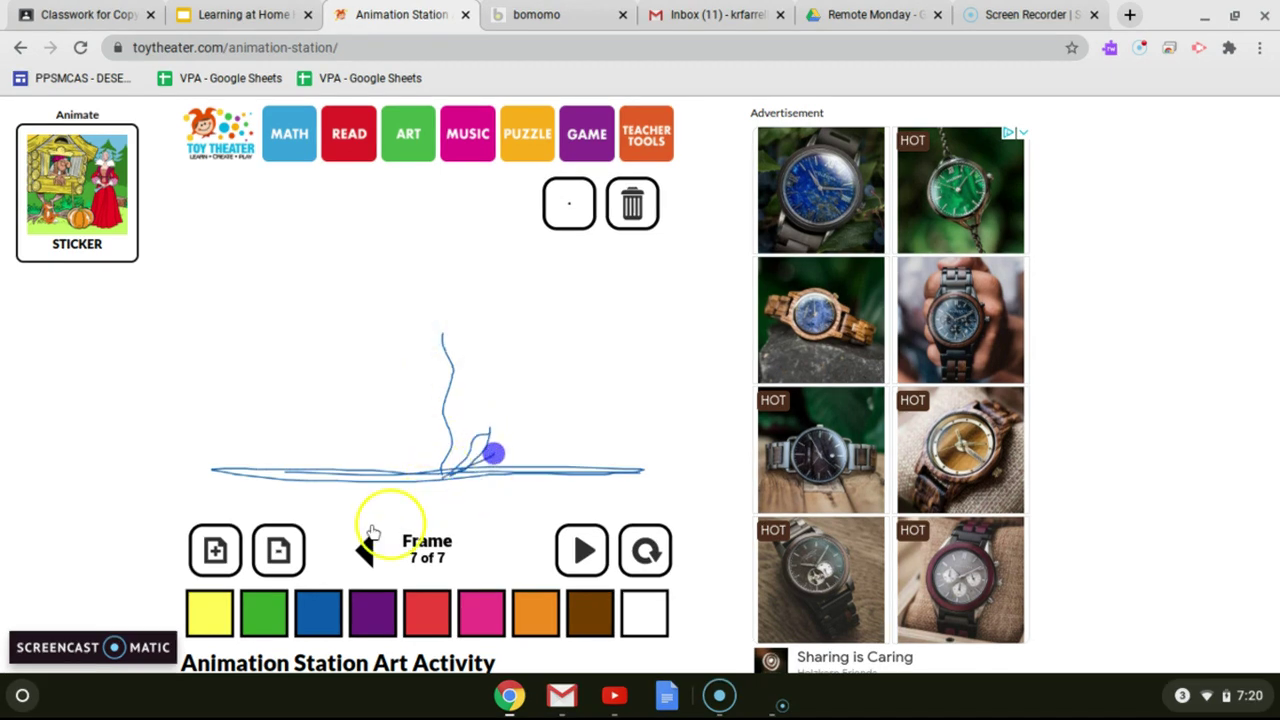
Step: Add frame 8 and draw the ground with a taller straight stem and a leaf on each side of its base
left_click(213, 548)
left_click_drag(255, 463, 487, 468)
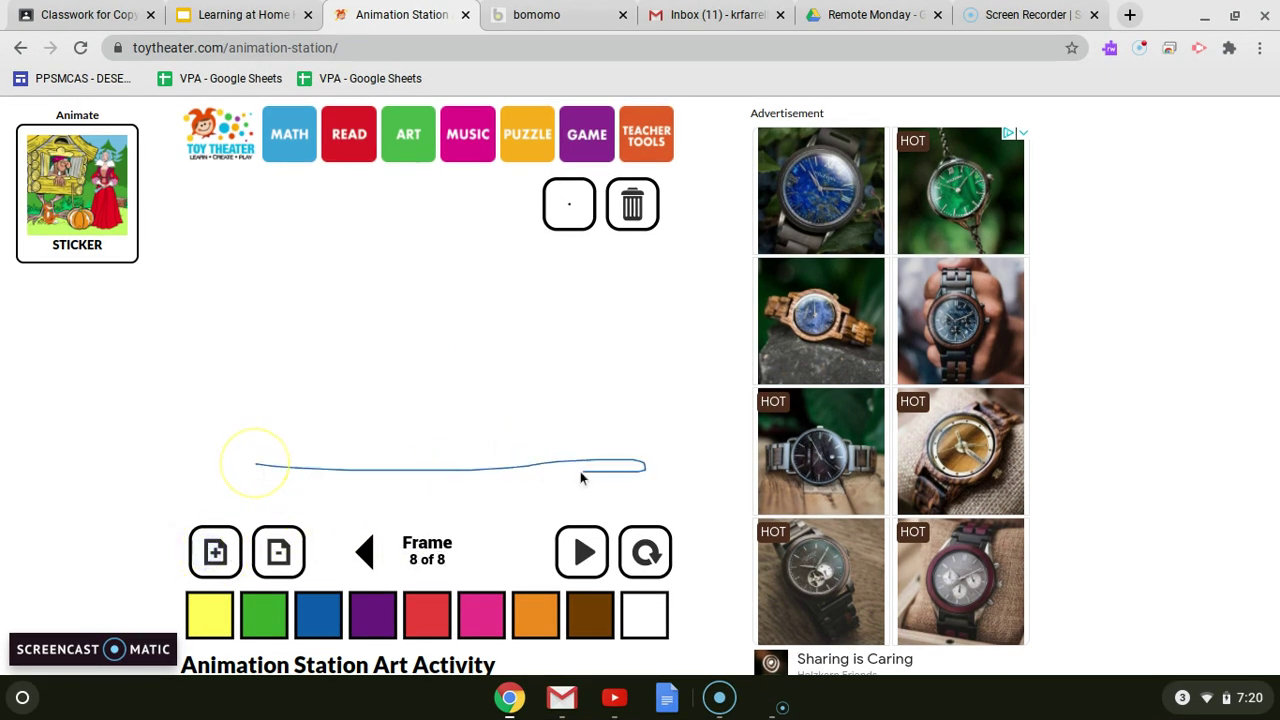
mouse_move(618, 482)
left_mouse_down()
mouse_move(443, 471)
mouse_move(457, 320)
mouse_move(455, 472)
mouse_move(474, 436)
left_mouse_up()
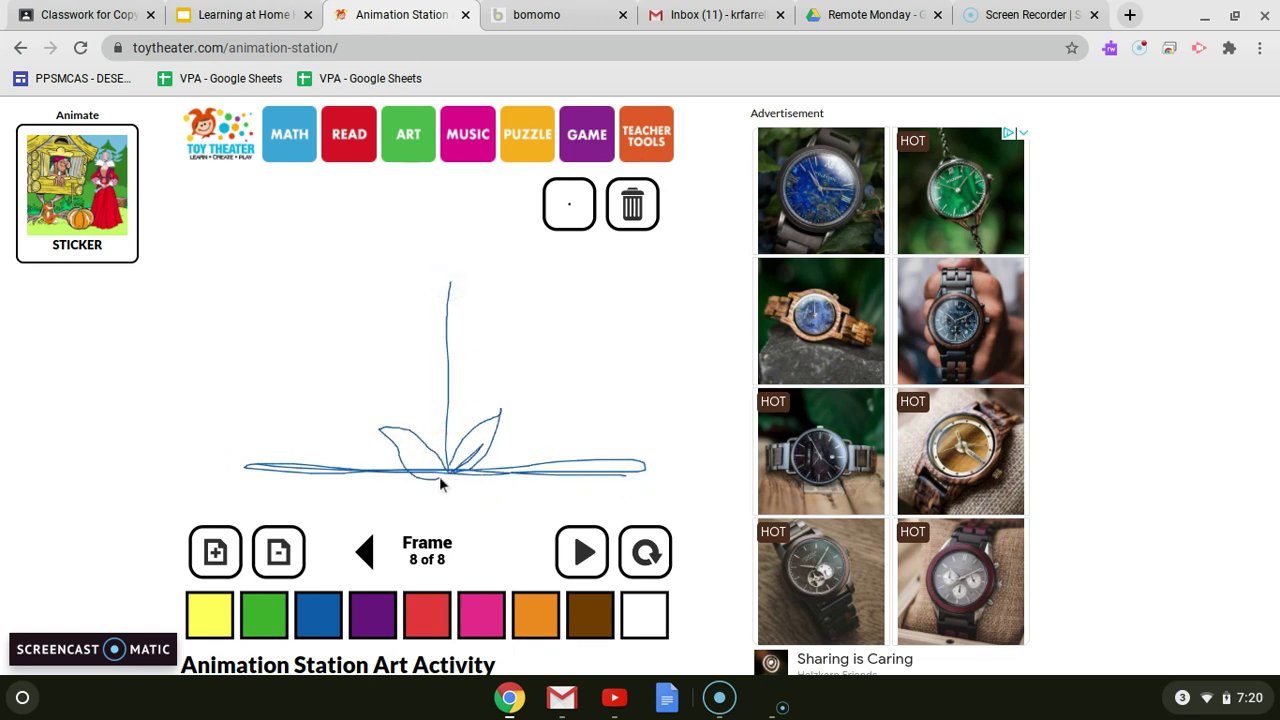
Step: Add frame 9 and draw the ground, a stem topped with a small bud, and two larger leaves at its base
left_click(215, 551)
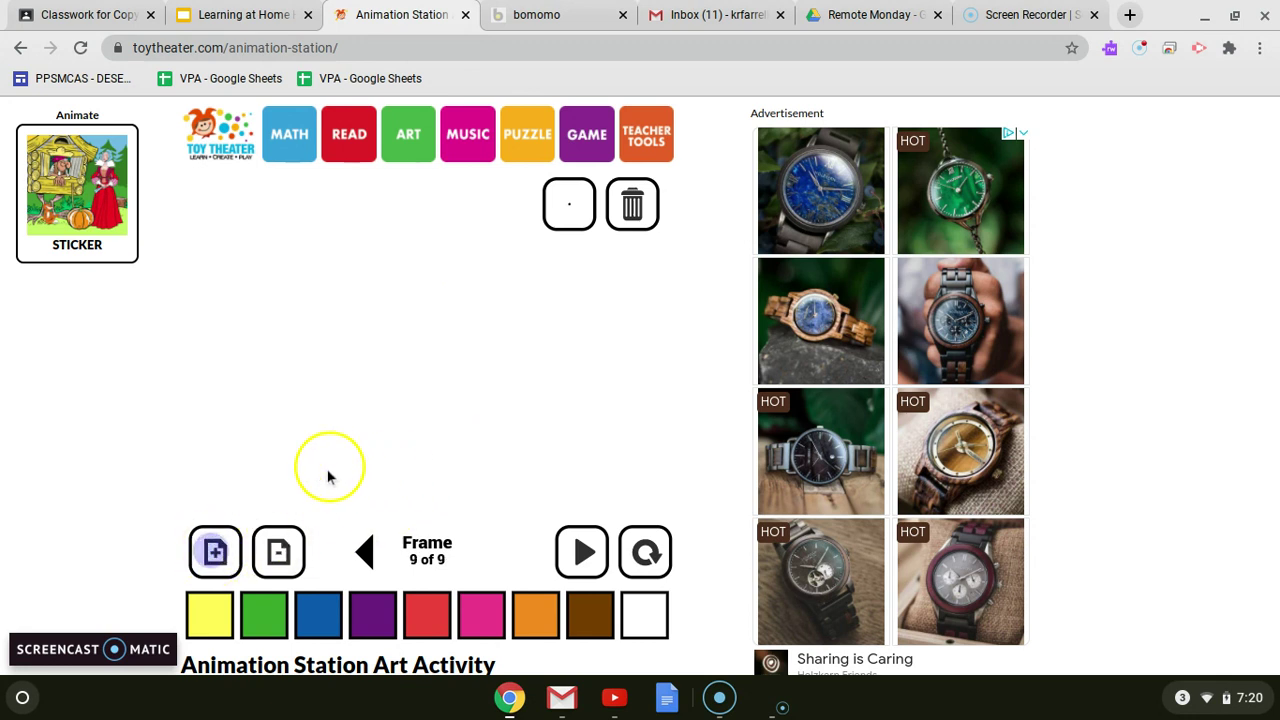
left_click_drag(262, 483, 549, 478)
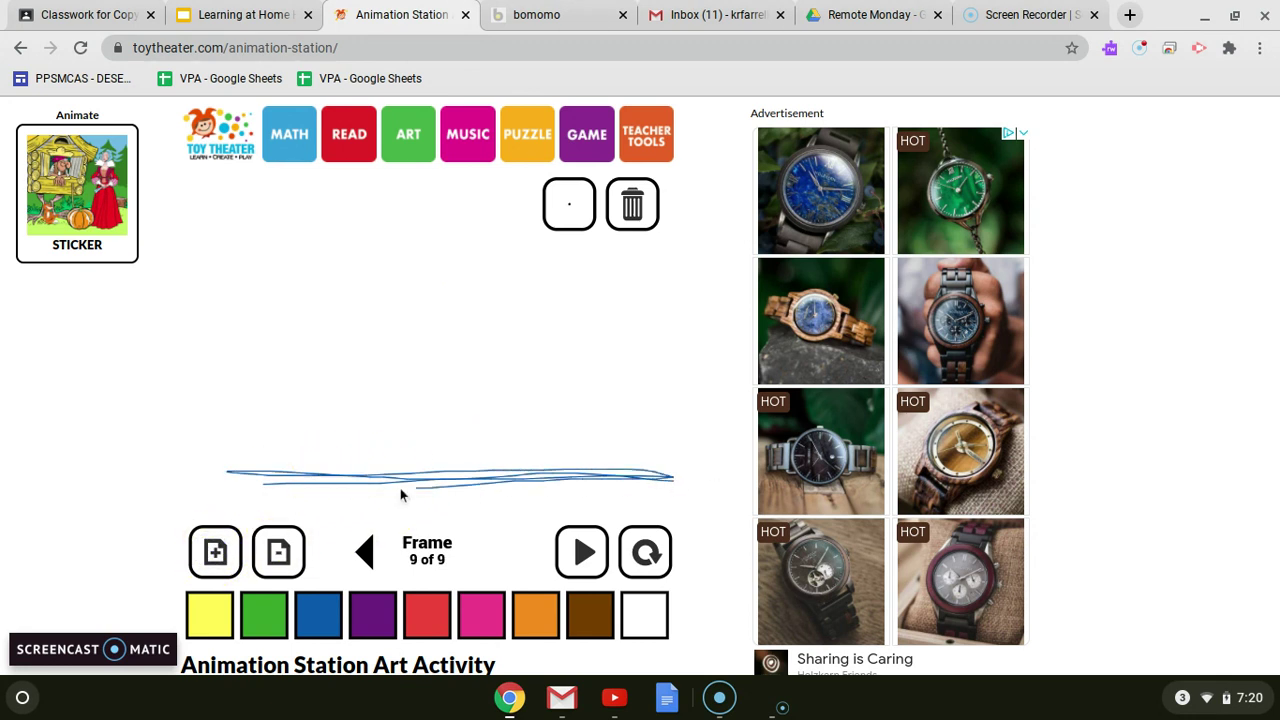
left_click_drag(440, 470, 441, 432)
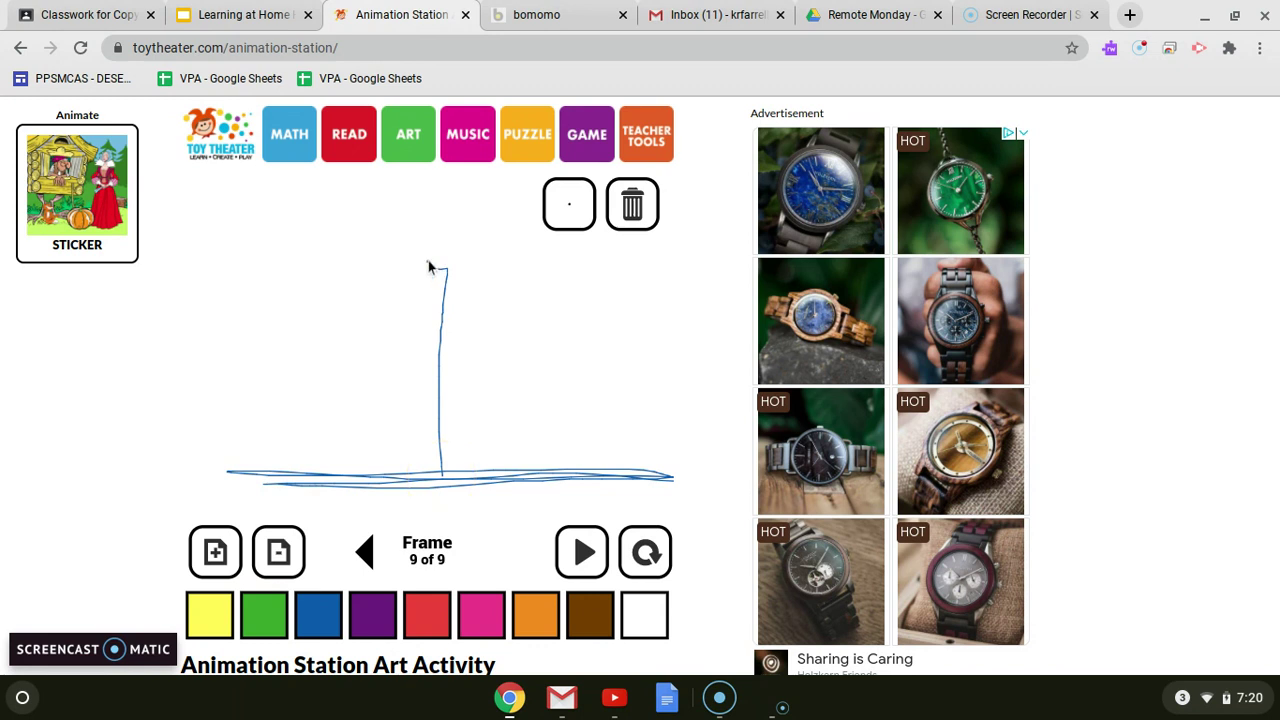
left_click_drag(450, 280, 443, 268)
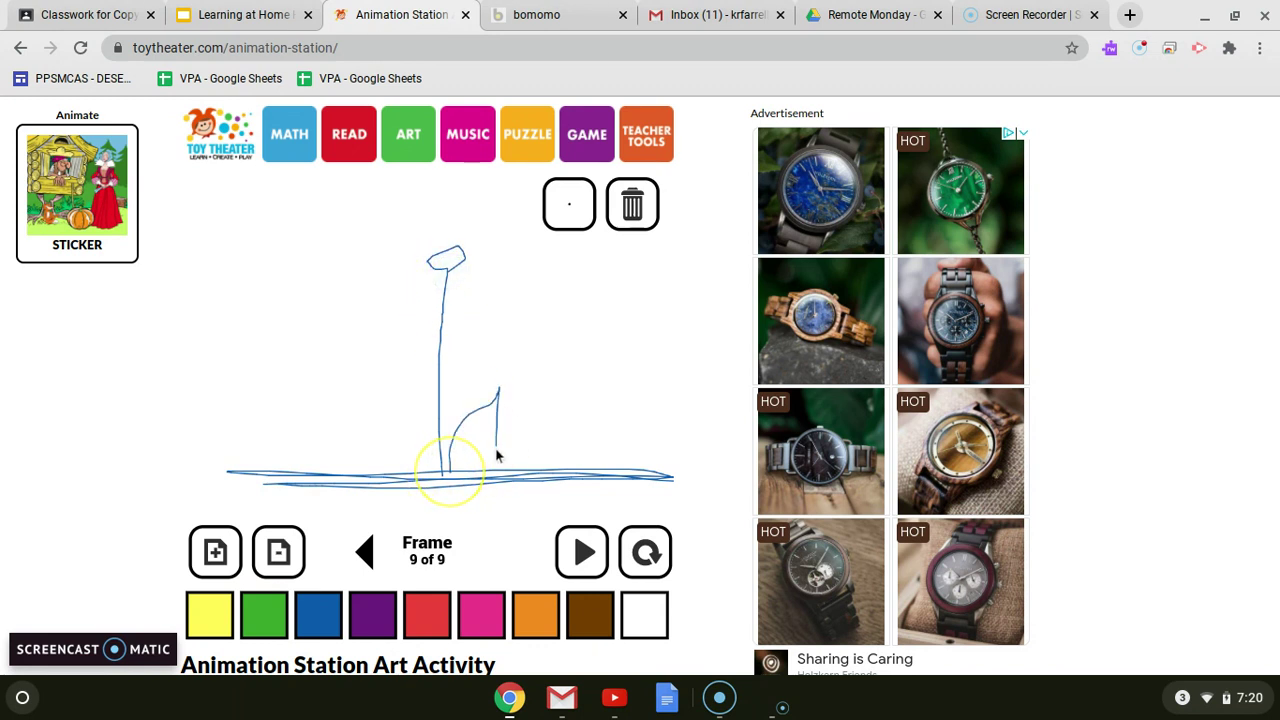
left_click_drag(486, 444, 484, 420)
left_click_drag(443, 465, 372, 407)
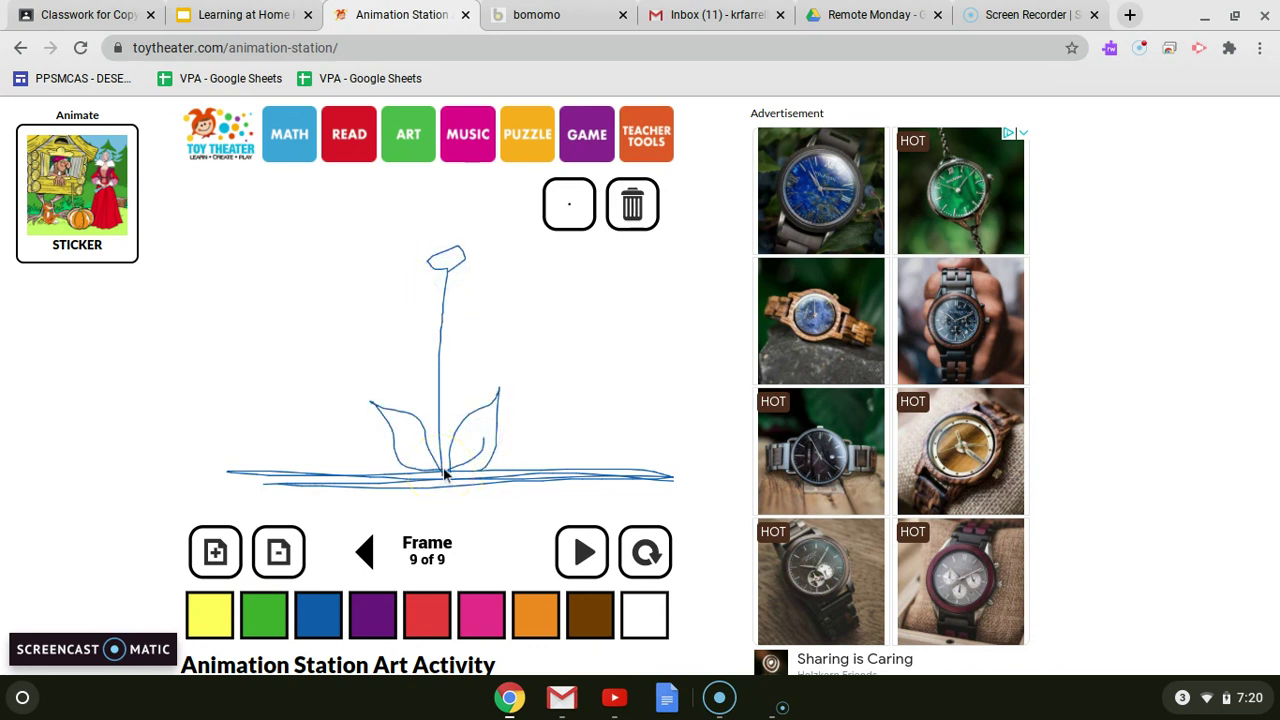
Step: Add frame 10 and draw the ground with a fully opened five-petal flower on a stem and two leaves at its base
left_click(215, 551)
left_click_drag(240, 489, 710, 492)
mouse_move(427, 482)
left_mouse_down()
mouse_move(433, 278)
mouse_move(474, 251)
mouse_move(447, 292)
left_mouse_up()
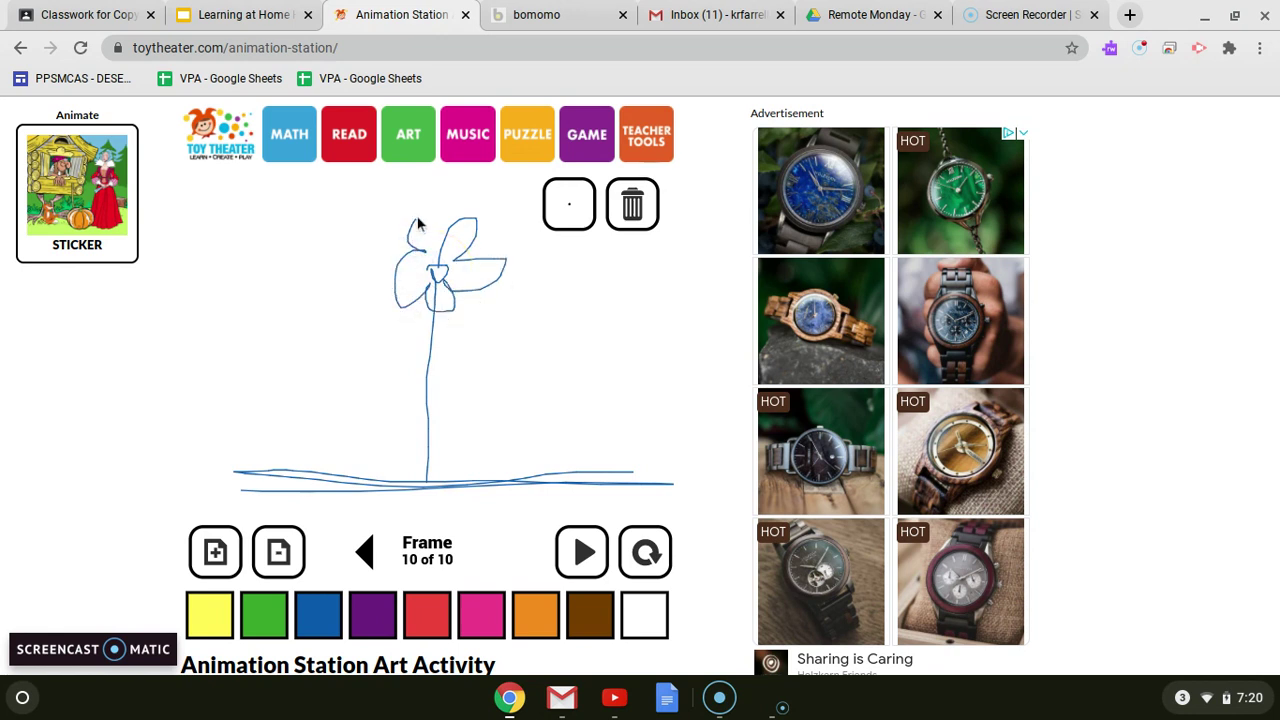
left_click_drag(432, 472, 491, 428)
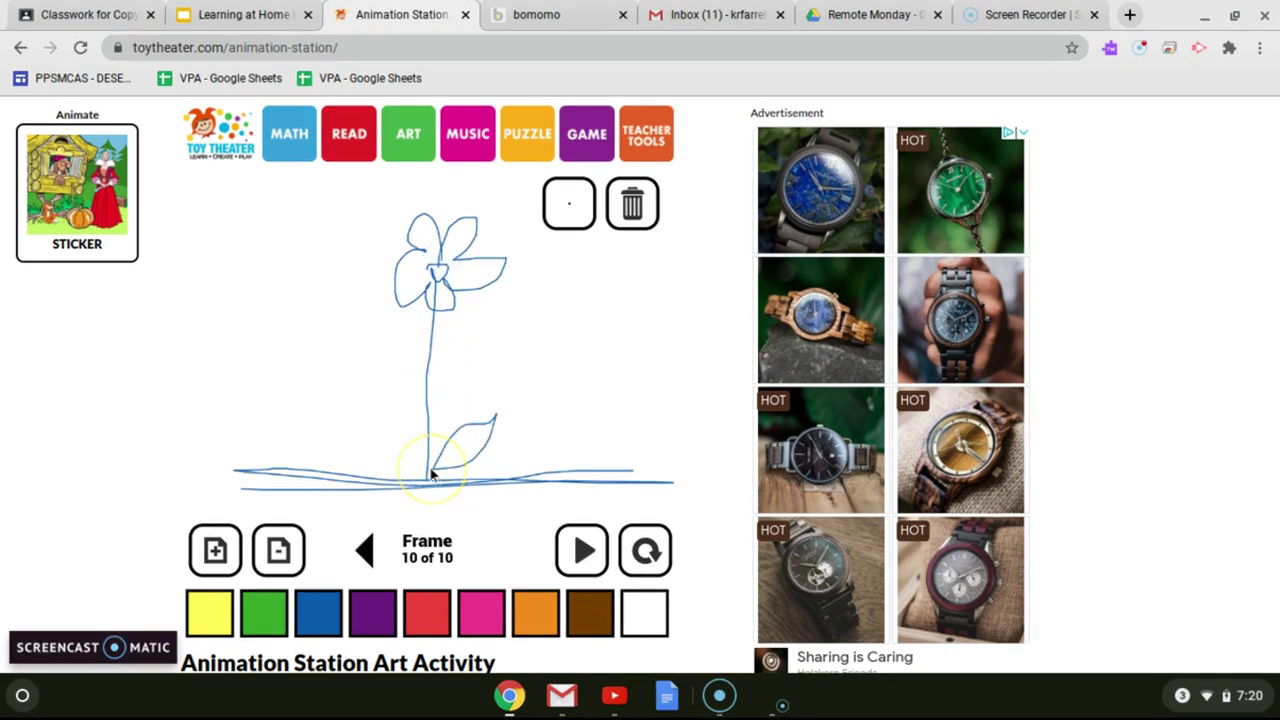
mouse_move(430, 466)
left_mouse_down()
mouse_move(428, 452)
mouse_move(348, 411)
left_mouse_up()
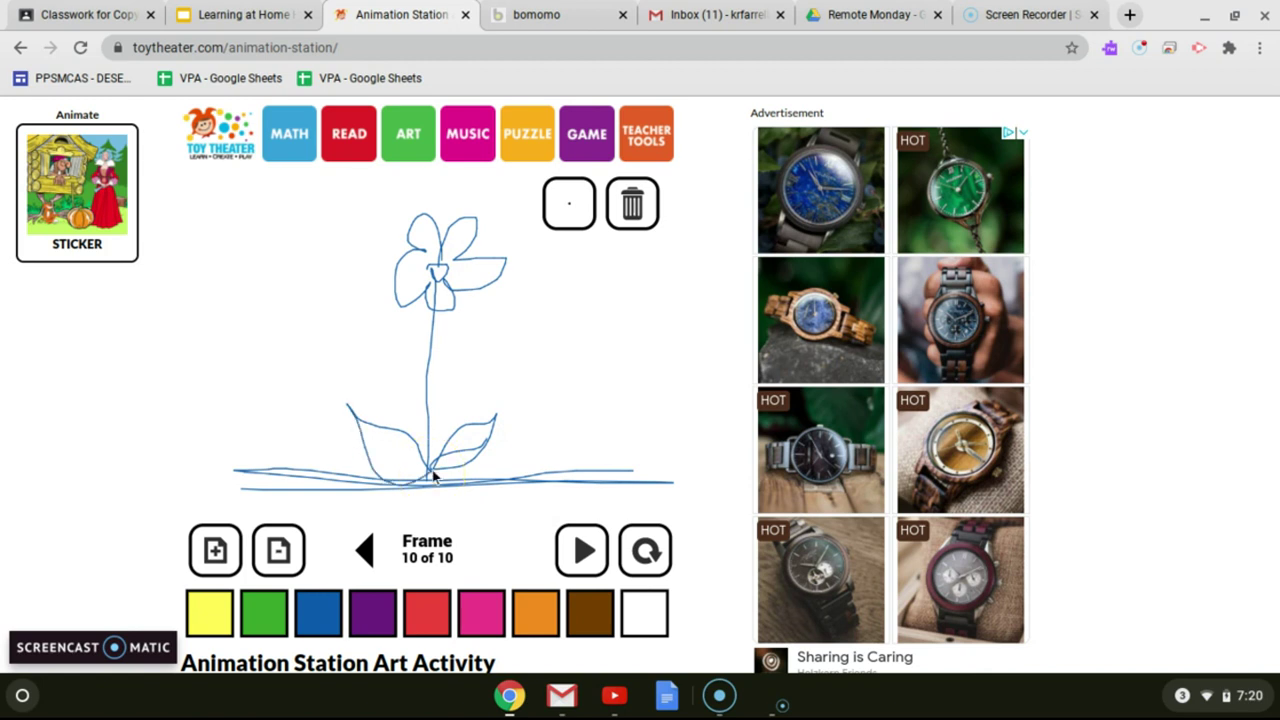
Step: Play back the ten-frame animation of the faces and the growing flower
left_click(583, 551)
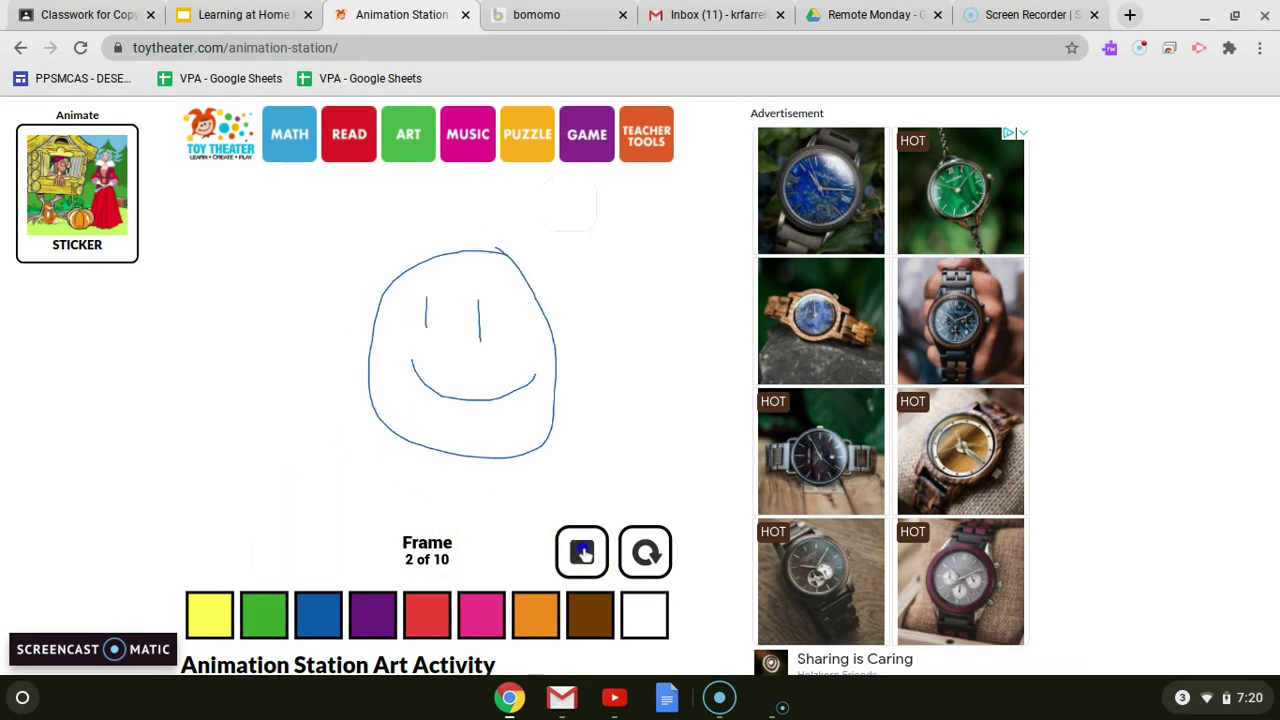
left_click(583, 551)
left_click(583, 551)
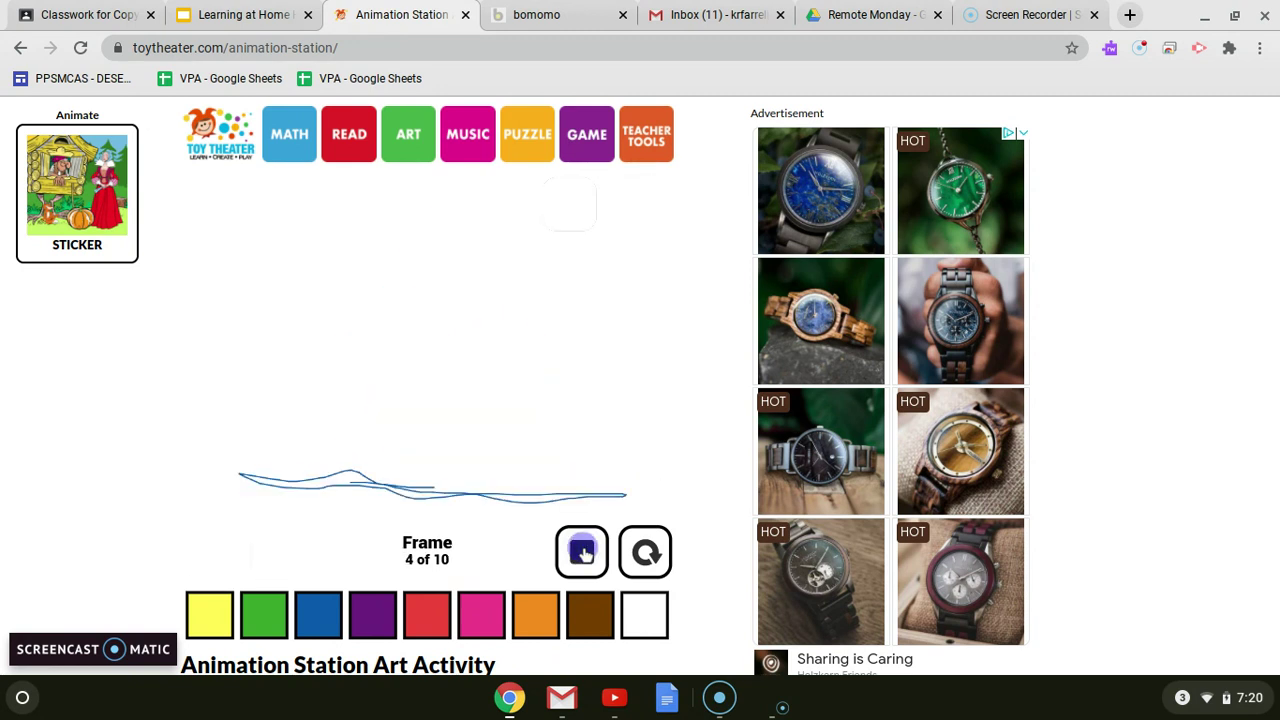
Step: Stop the animation playback and capture a screenshot of the finished flower on frame 10
left_click(583, 551)
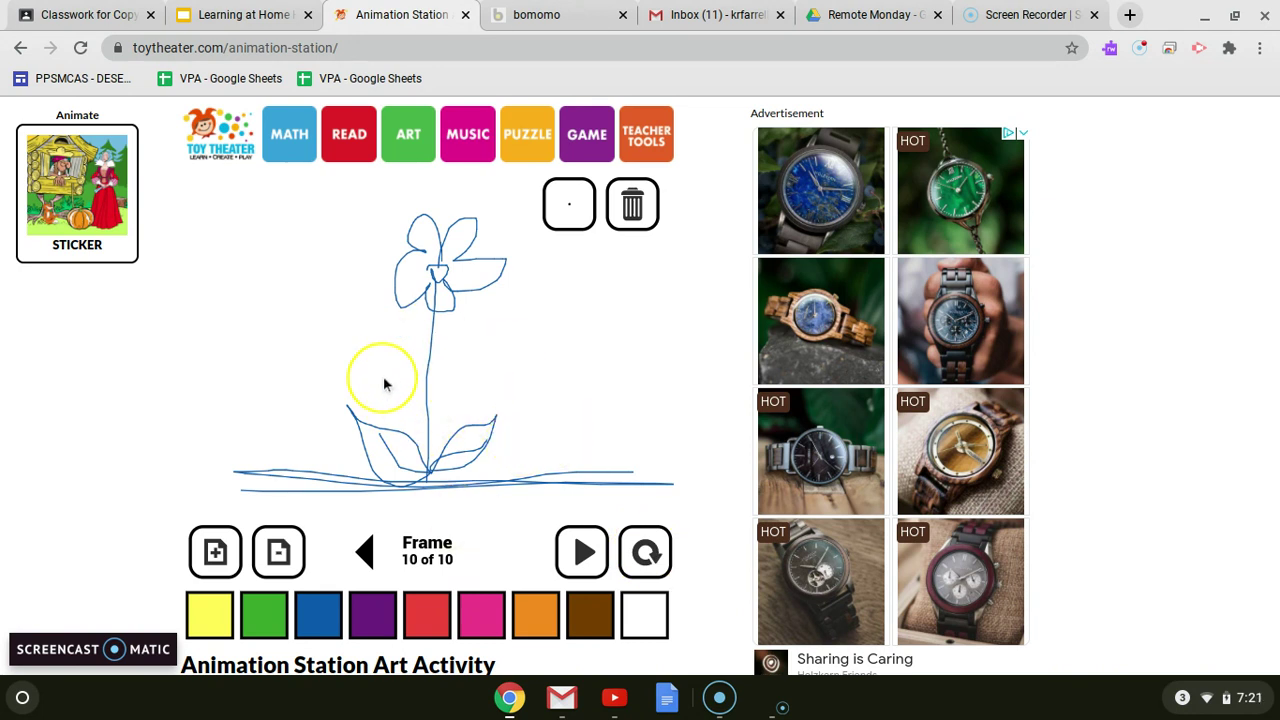
right_click(433, 341)
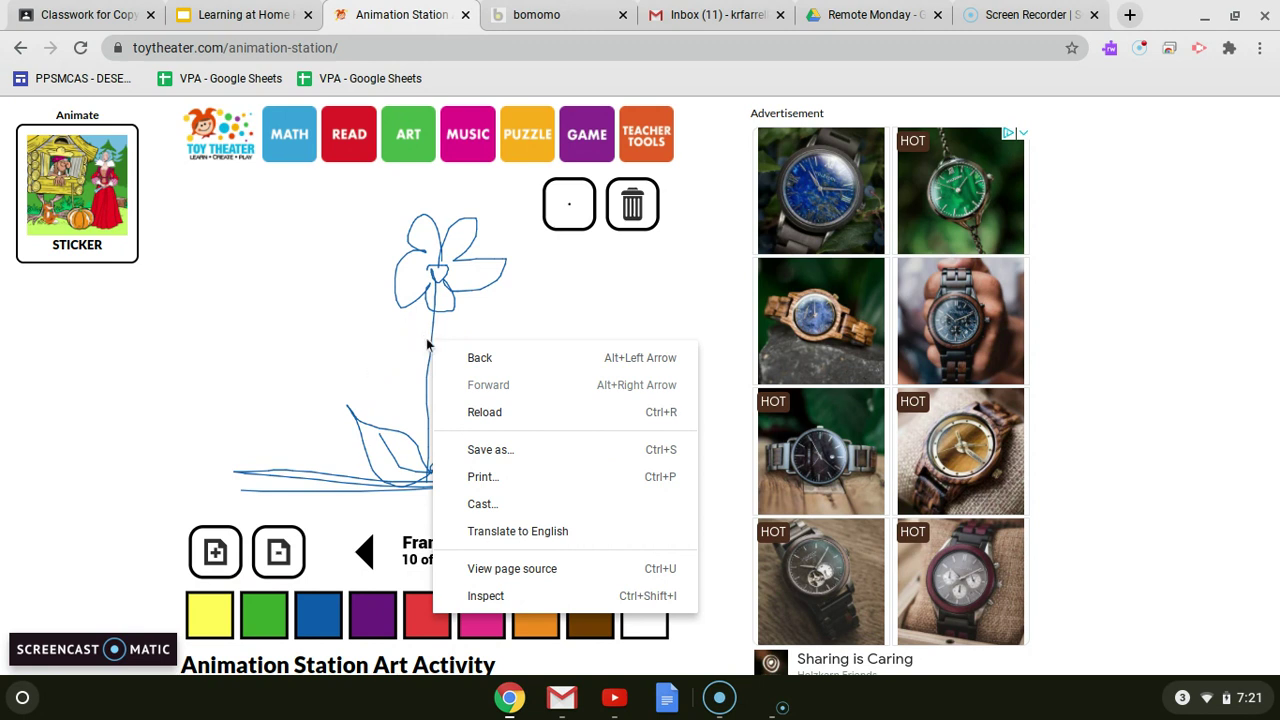
left_click(312, 356)
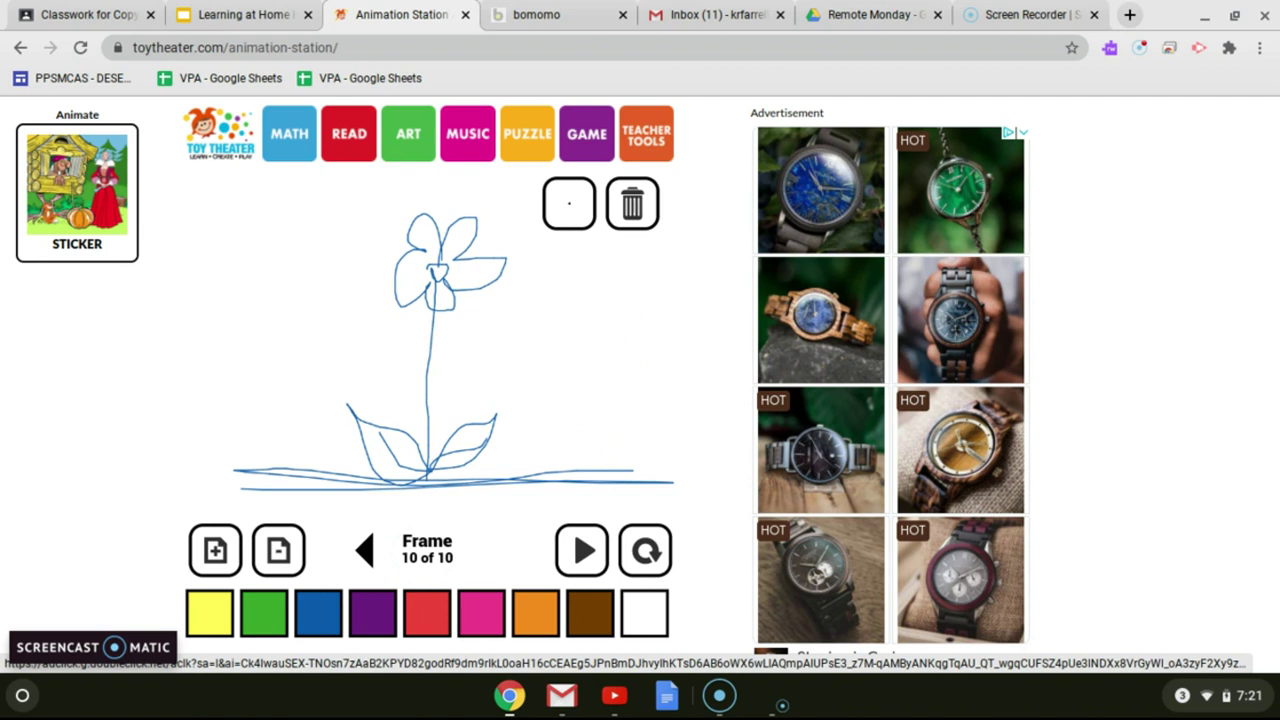
key("ctrl+F5")
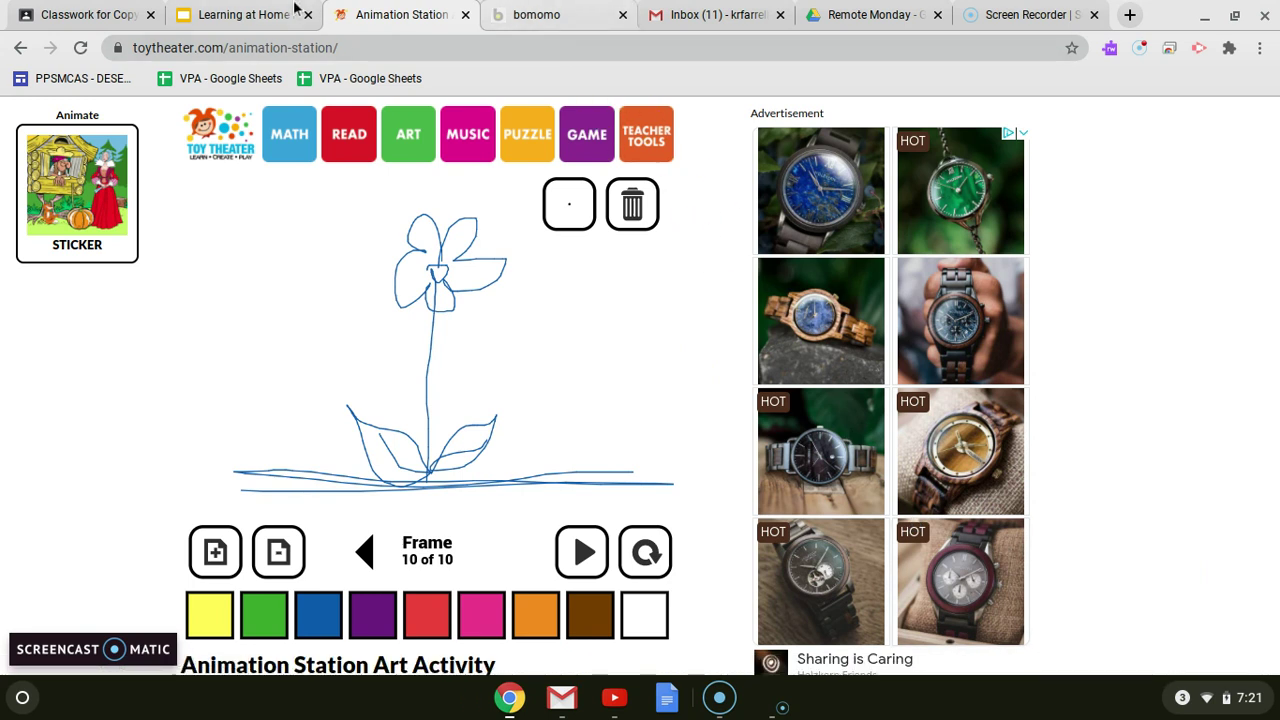
Step: Switch to the Learning at Home Hybrid Class Work presentation and paste the screenshot into Assignment 15's Artwork cell
left_click(240, 13)
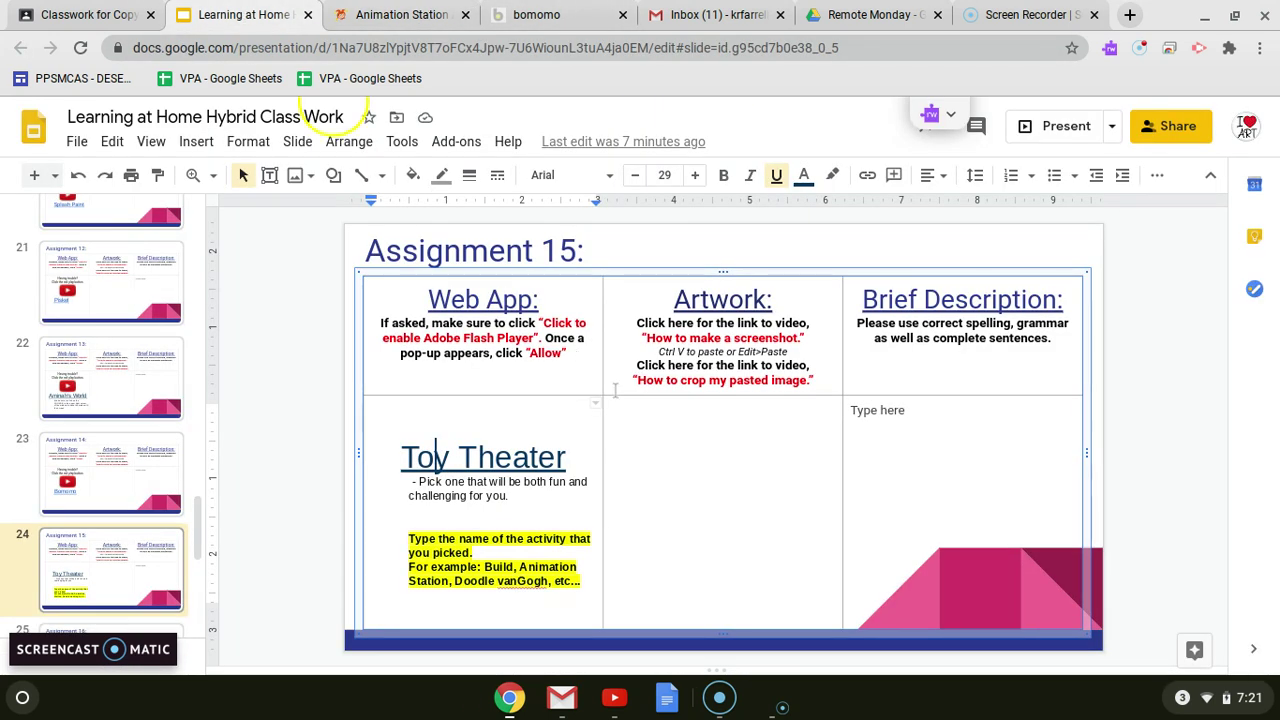
left_click(627, 418)
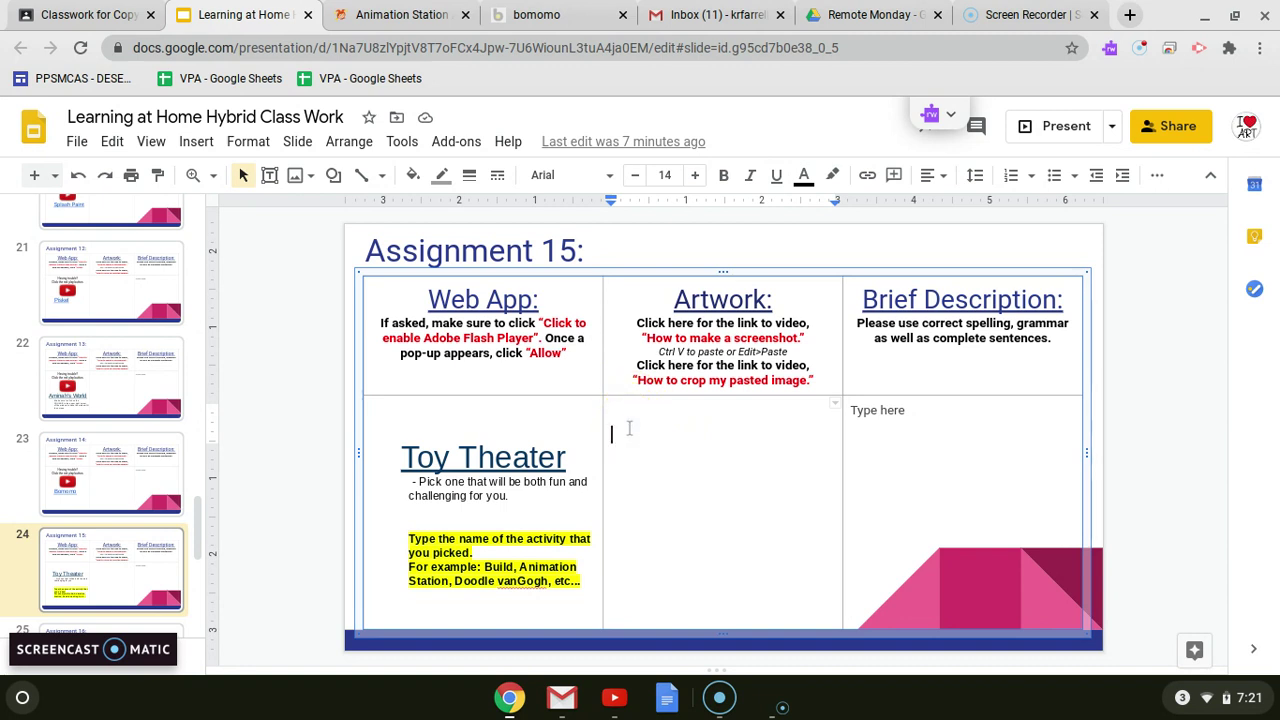
key("ctrl+v")
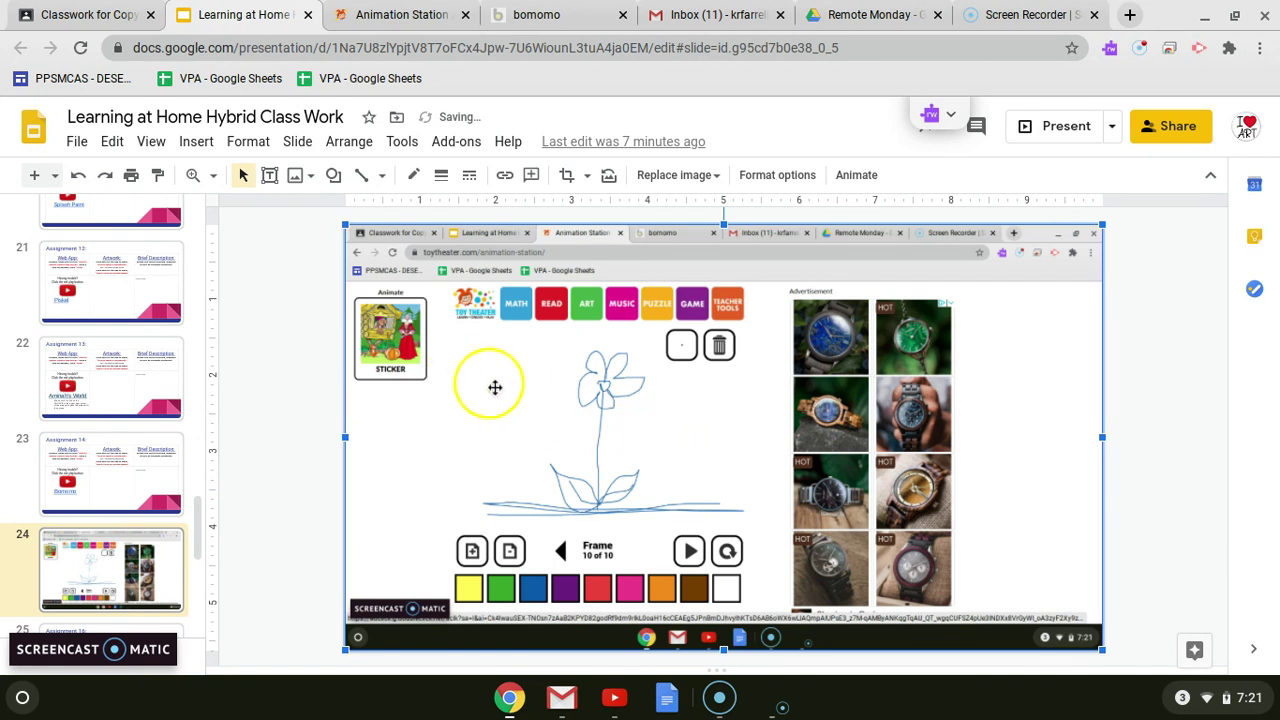
Step: Crop the pasted screenshot to the flower drawing and its frame controls, cutting off the browser bars, adverts and colour swatches
double_click(495, 387)
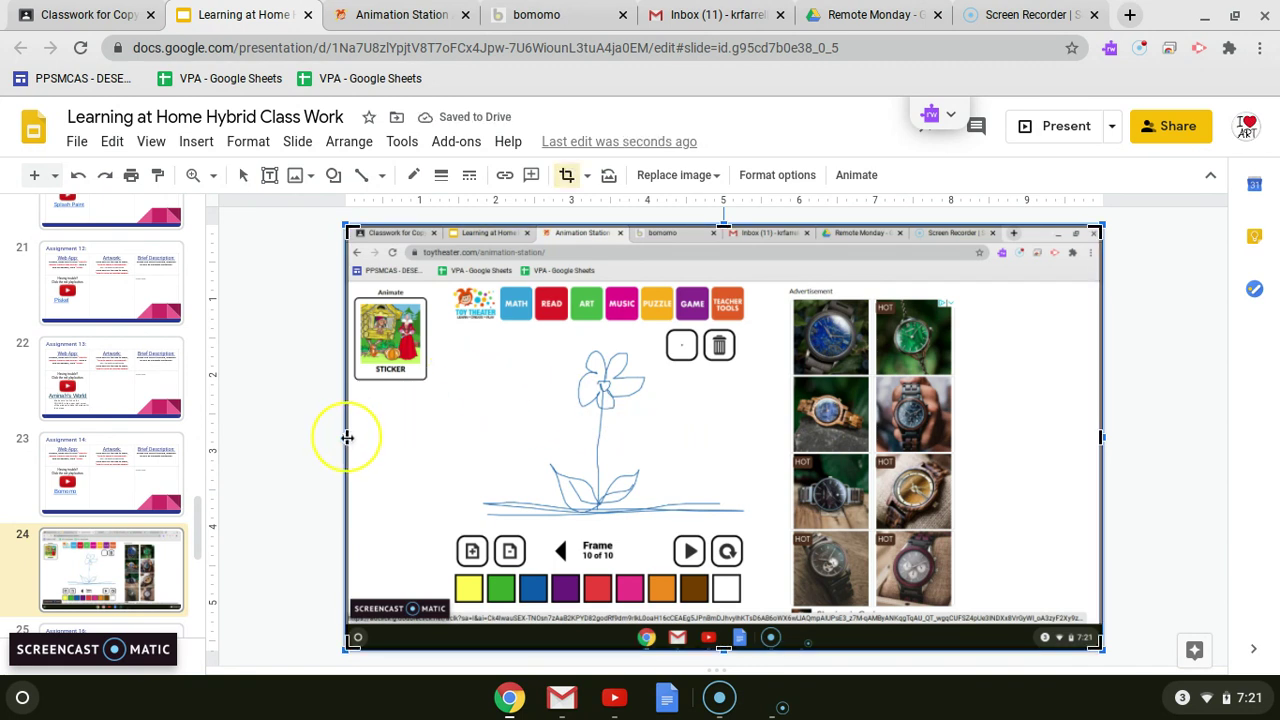
left_click_drag(347, 437, 447, 439)
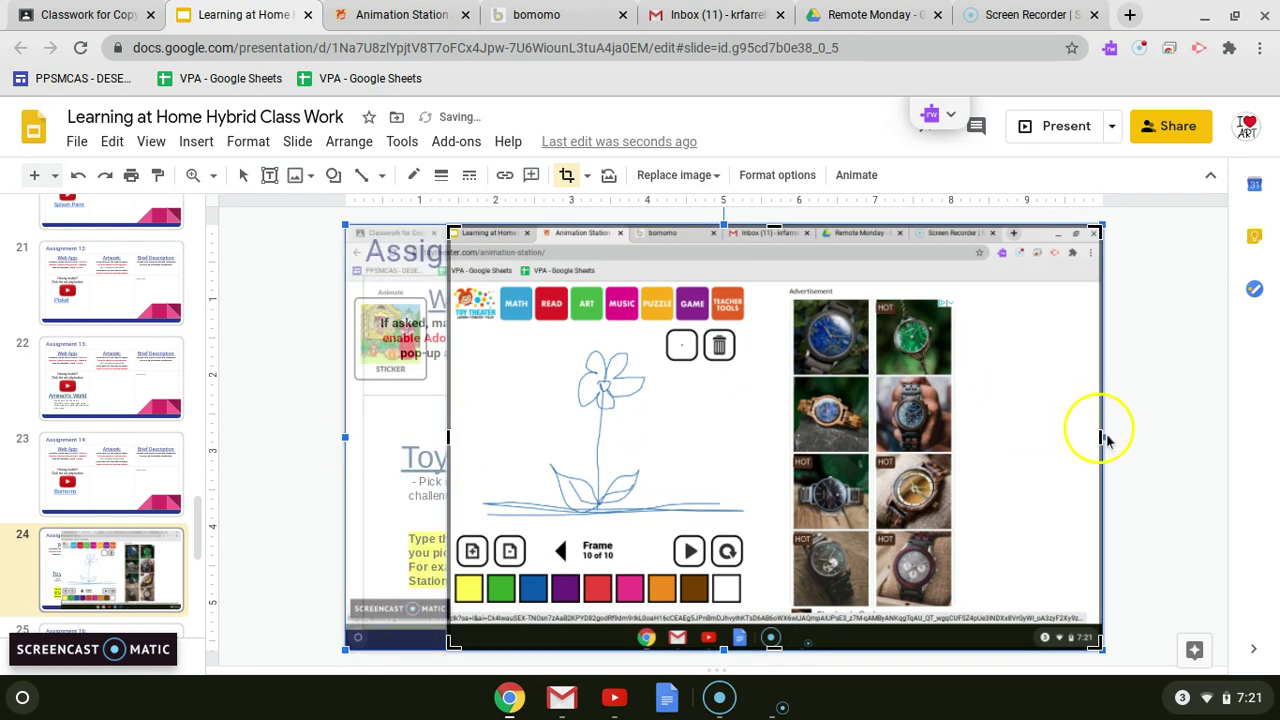
left_click_drag(1097, 437, 748, 455)
left_click_drag(595, 228, 596, 343)
left_click_drag(598, 650, 610, 568)
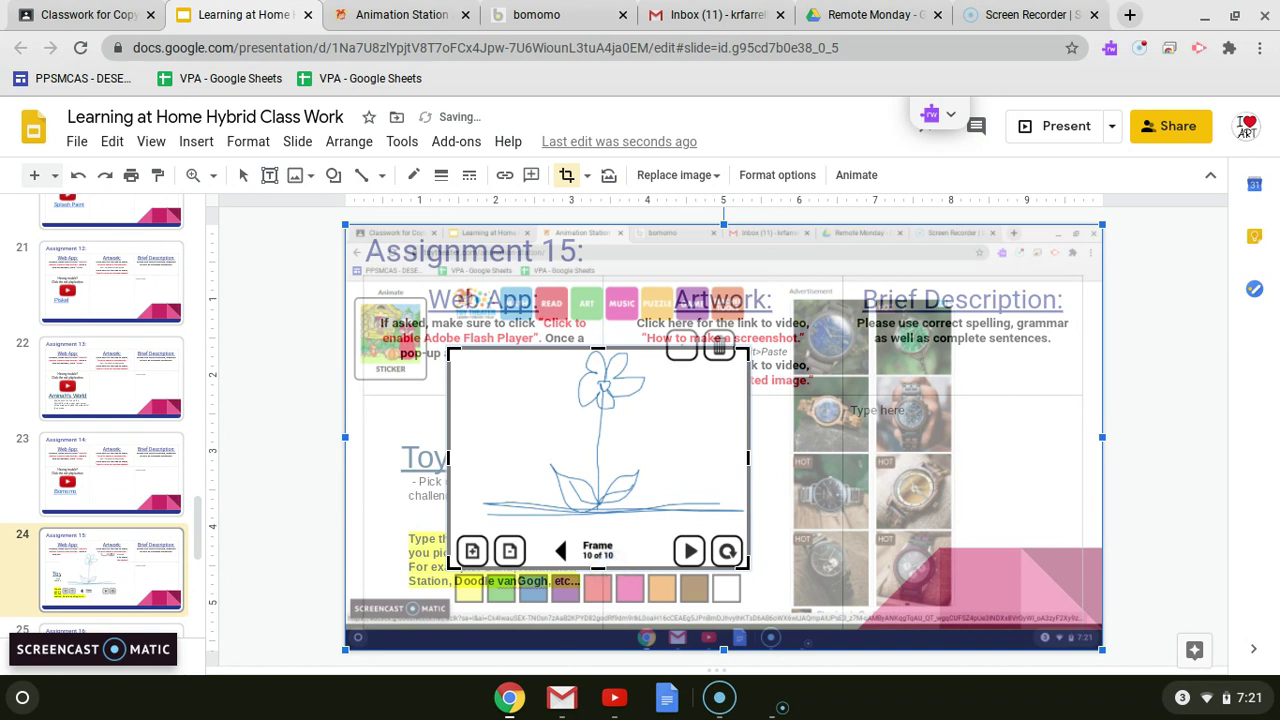
Step: Move the cropped flower image into the empty Artwork cell and shrink it proportionally to fit the column's width
left_click_drag(605, 450, 689, 505)
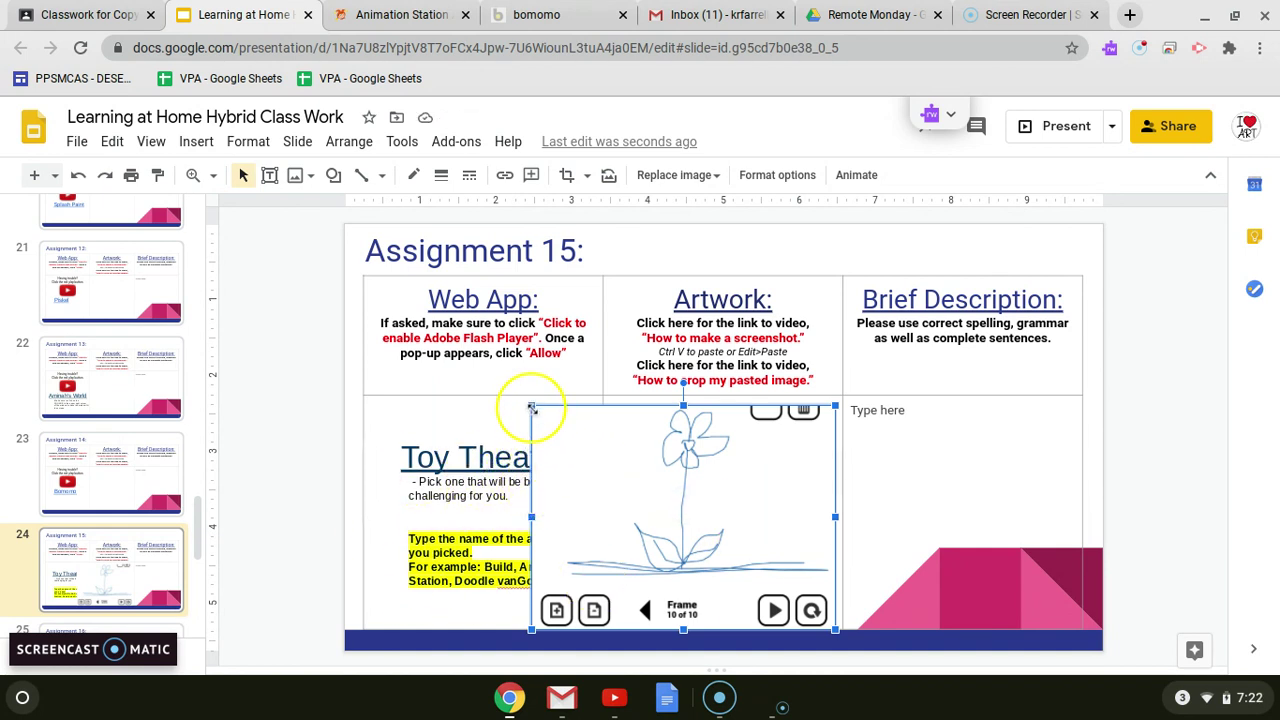
left_click_drag(535, 411, 644, 472)
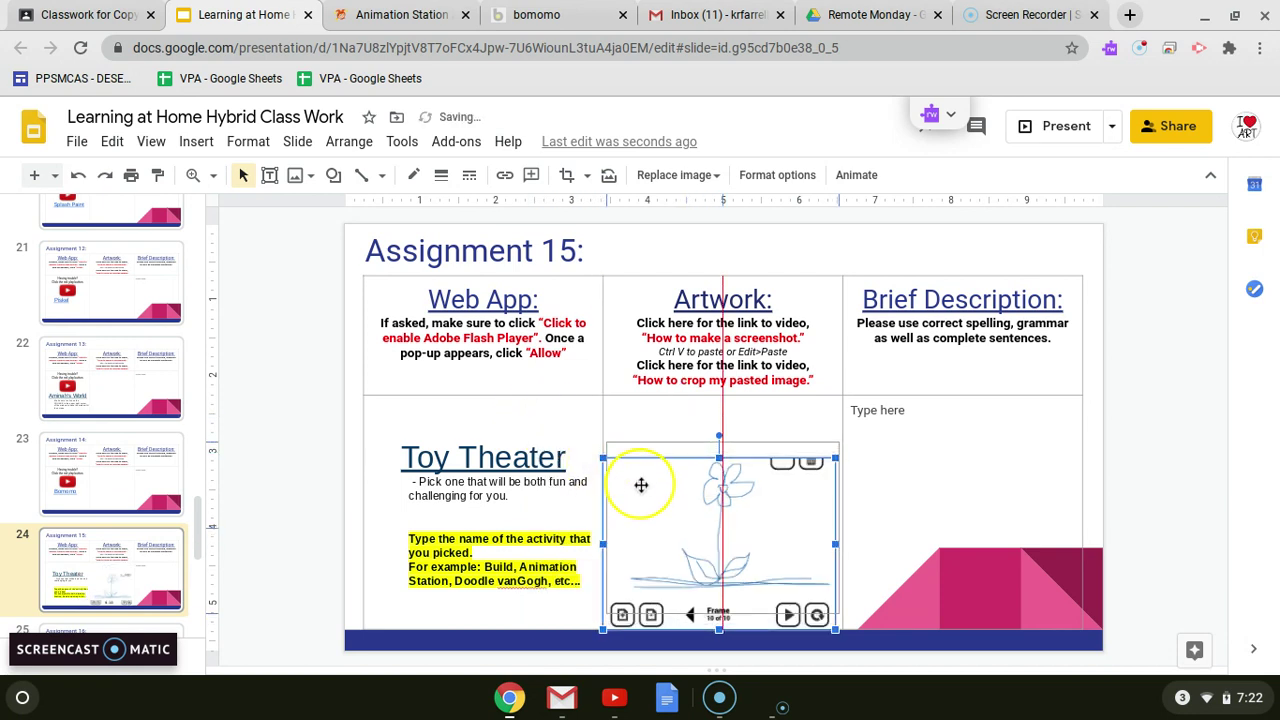
Step: Replace the "Type here" placeholder under Brief Description with "I used Animation Station to create a mini video of a"
left_click(942, 468)
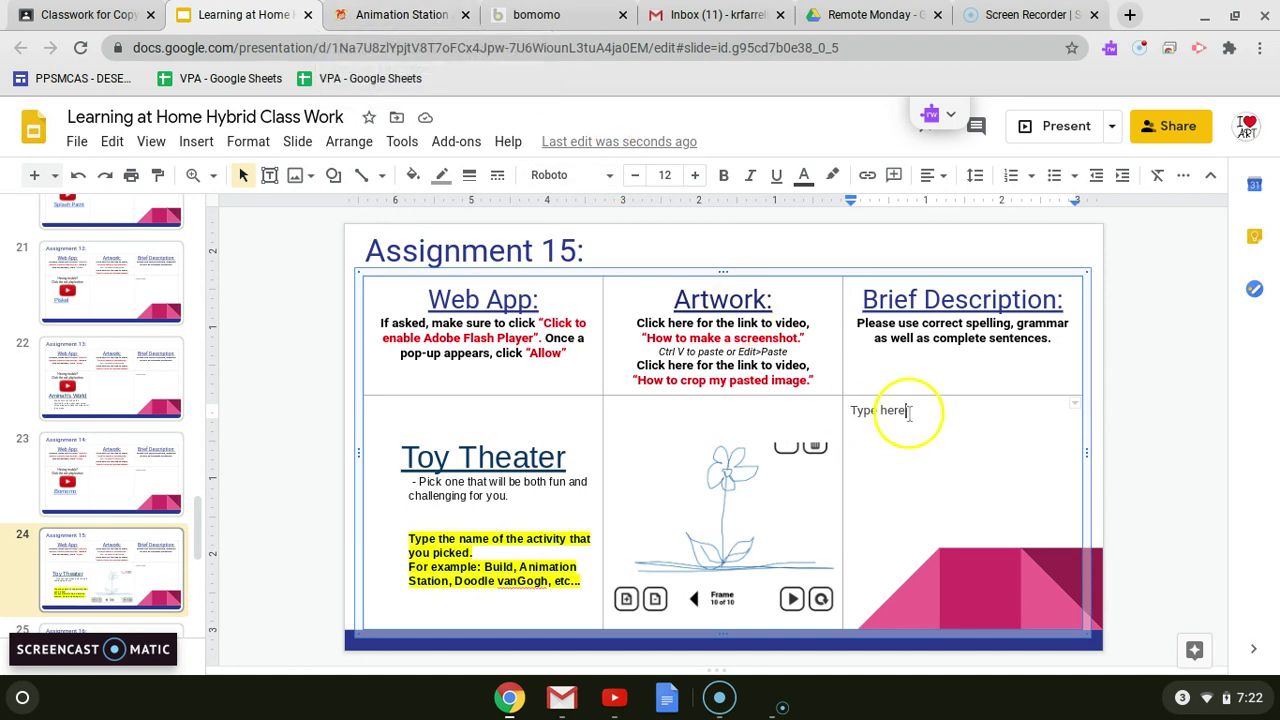
left_click_drag(906, 410, 851, 412)
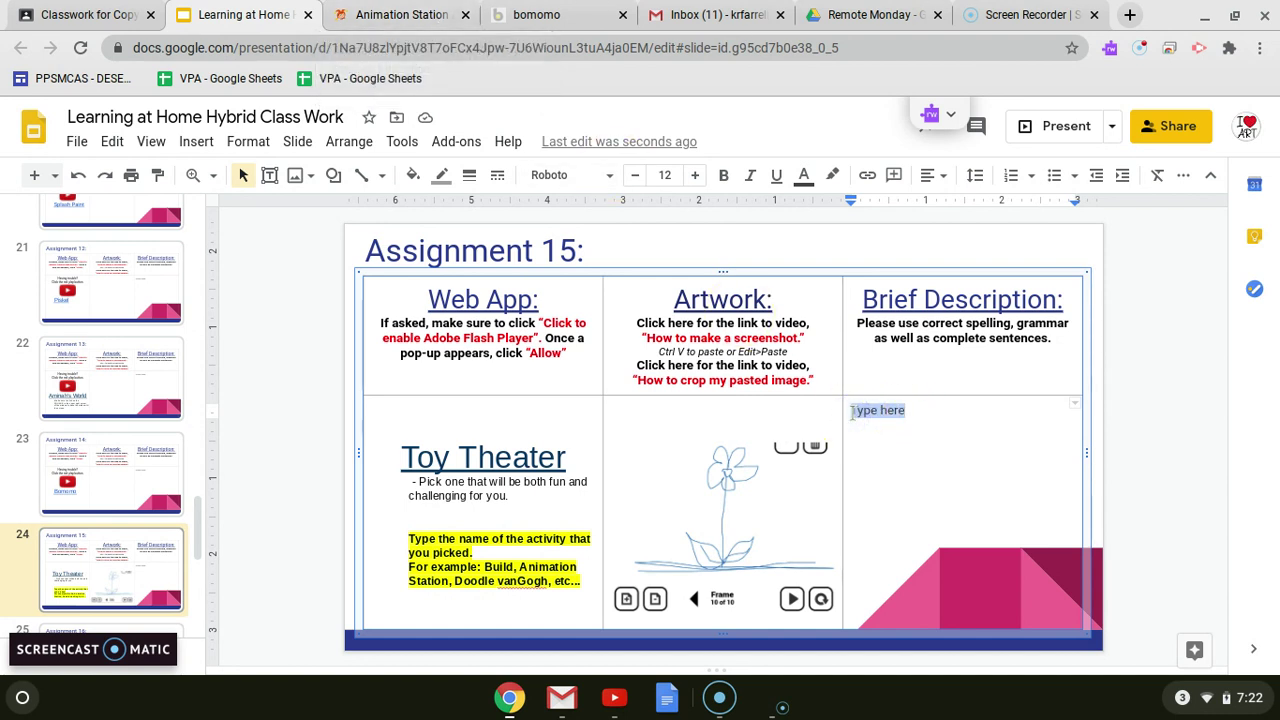
type("I")
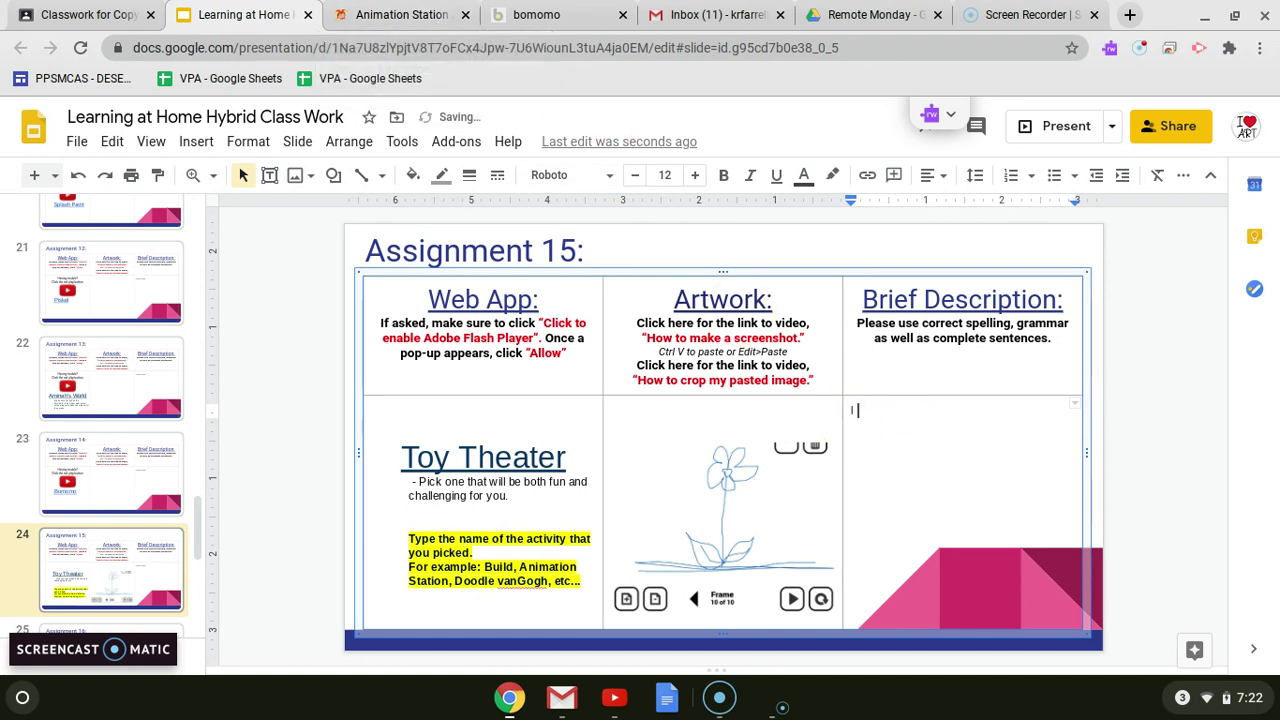
type(" used Animation Statio")
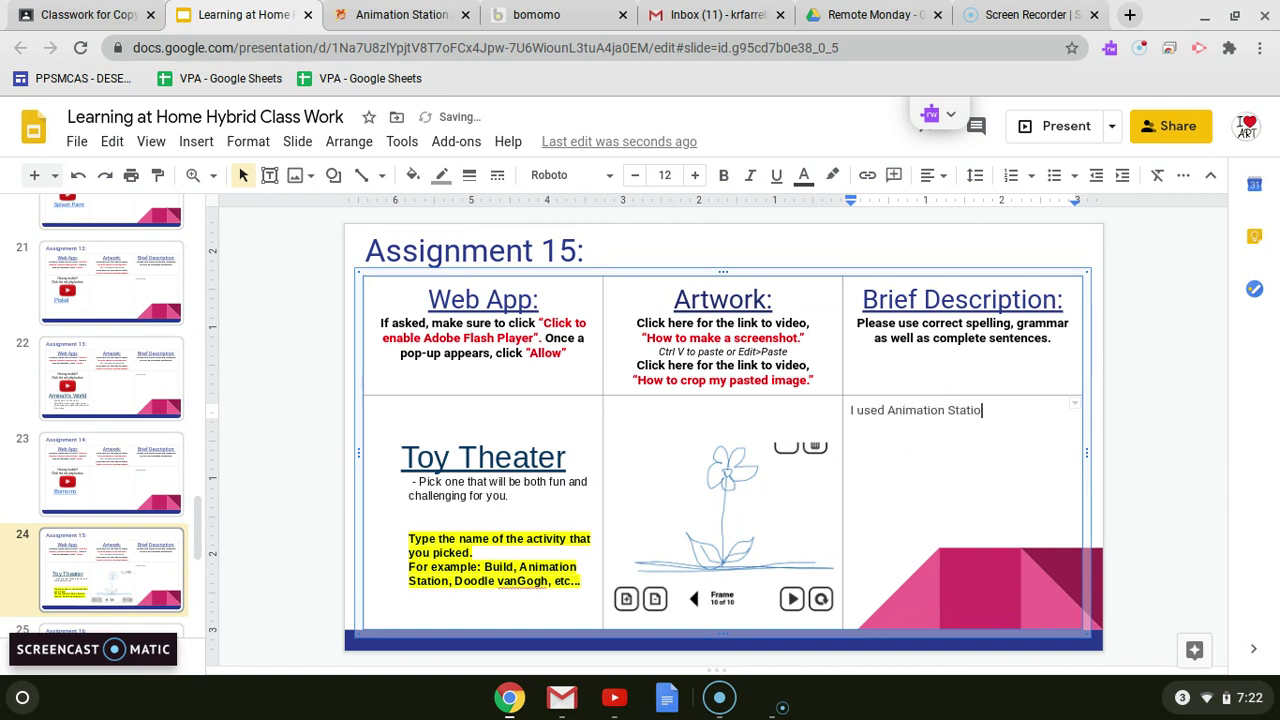
type("n to create a ")
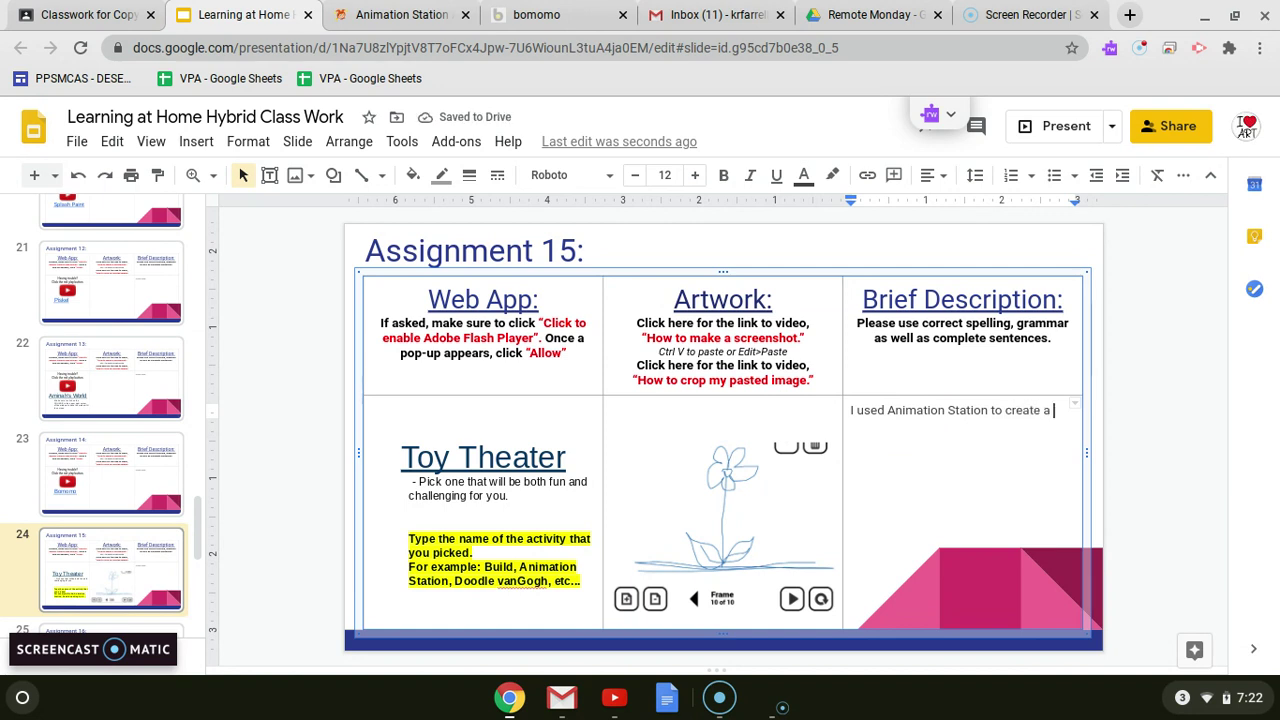
type("mini video of a")
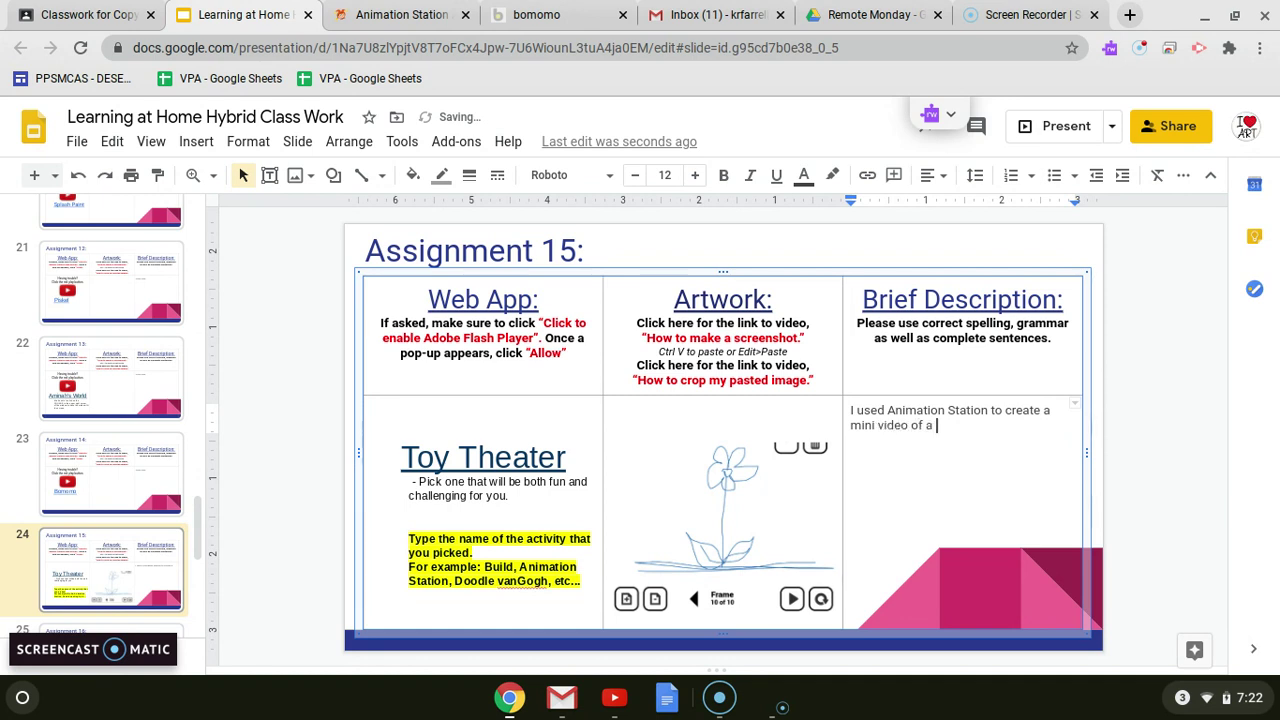
Step: Complete the description sentence with "smiling face turning into the ground and then having a flower grow out of the ground."
type(" smiling face turning in")
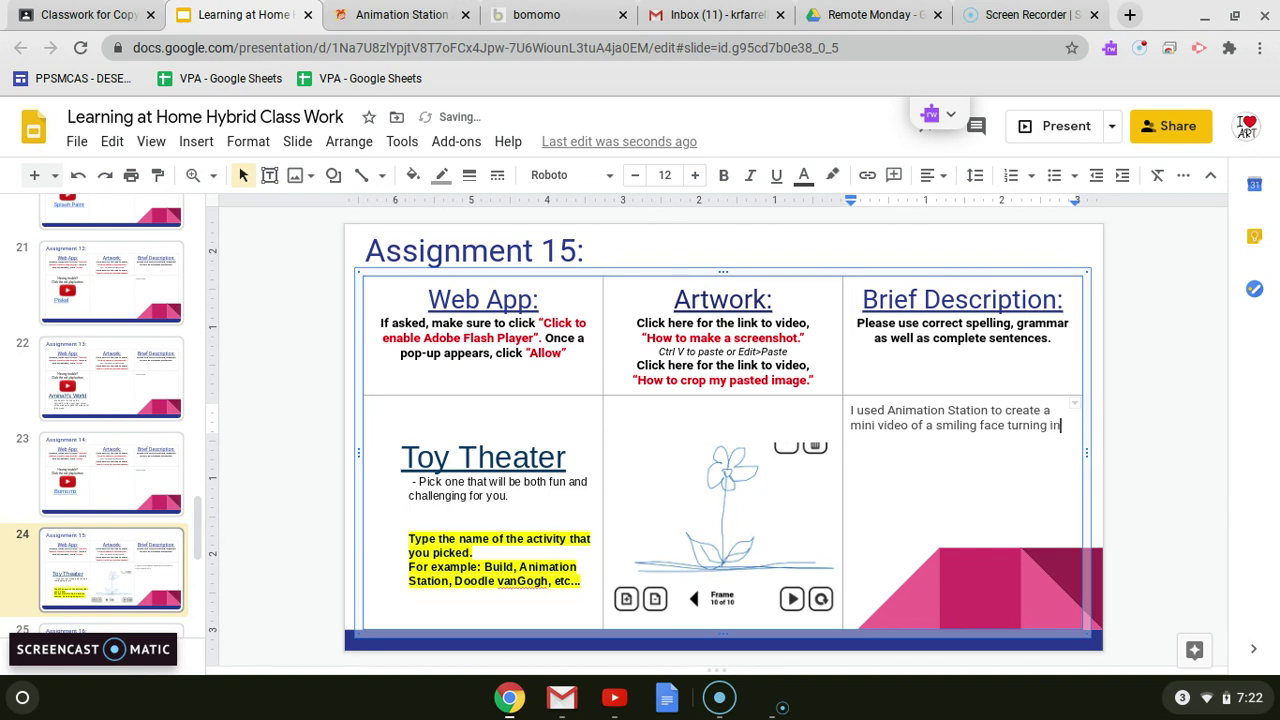
type("to the ground and then having a ")
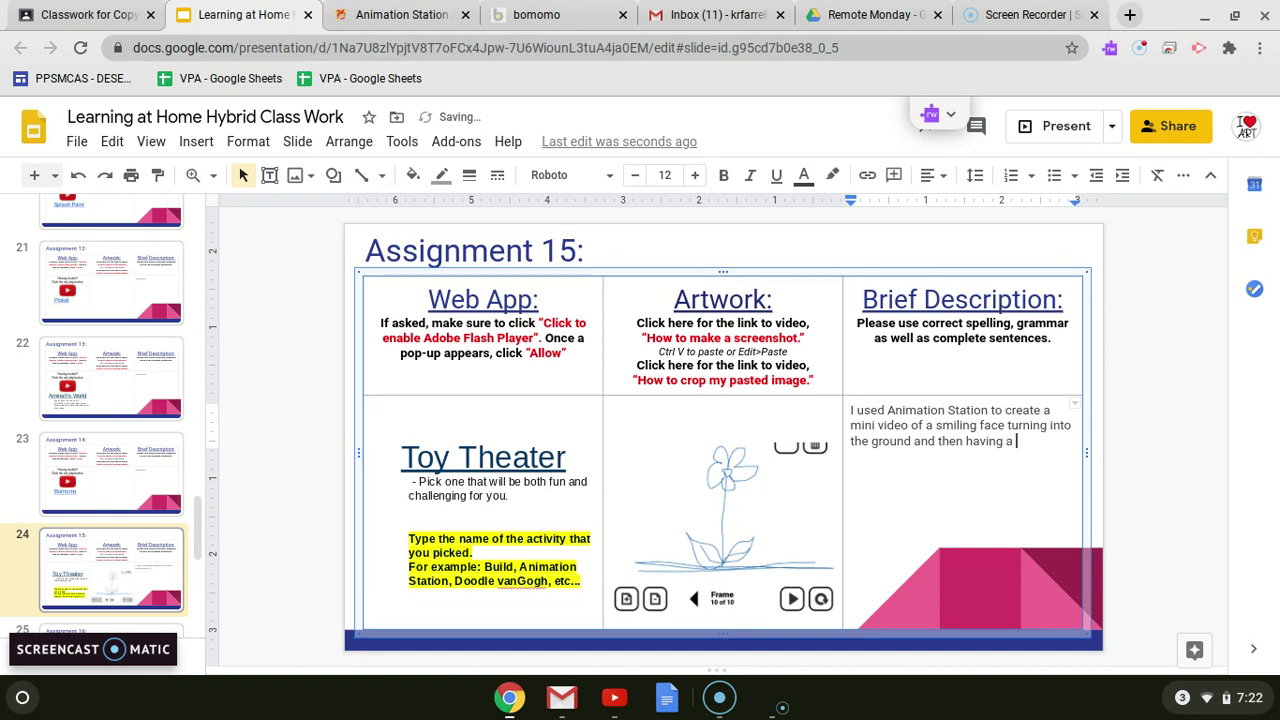
type("flower ")
type("grow out of the ")
type("grou")
type("nd.")
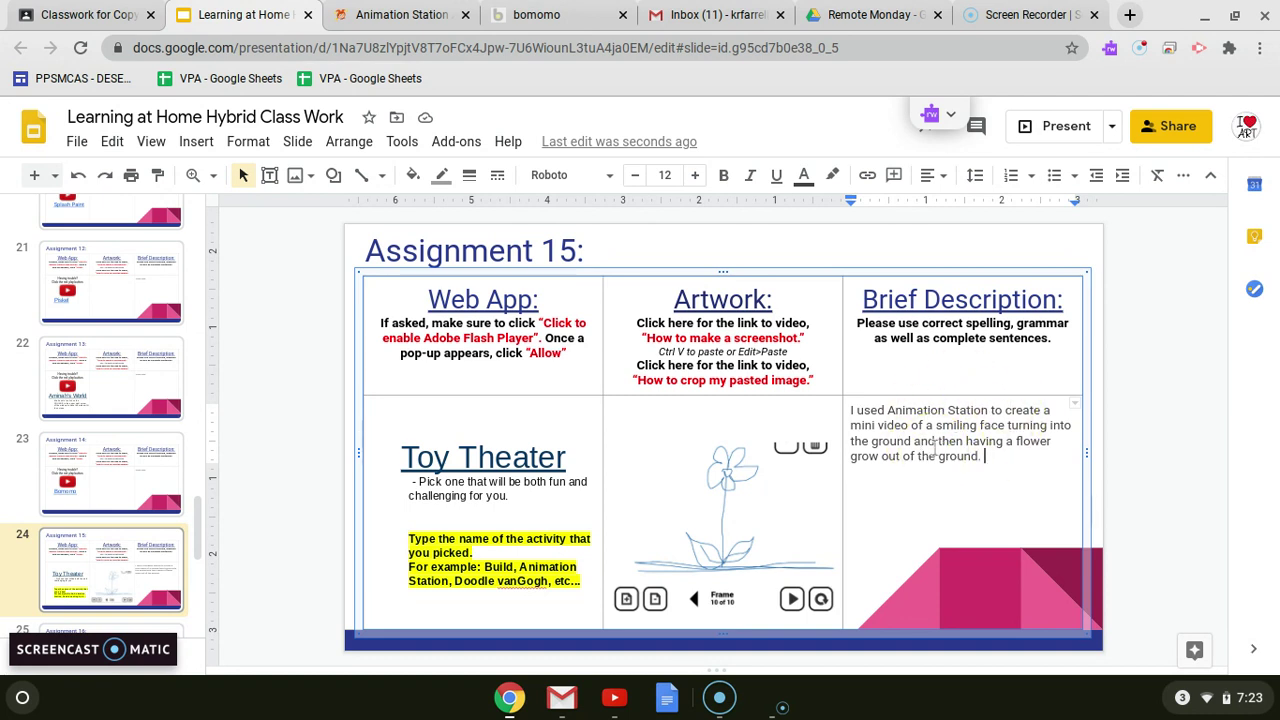
Step: Return to Toy Theater's art activities page and open the Toy Form 3D building activity
left_click(400, 14)
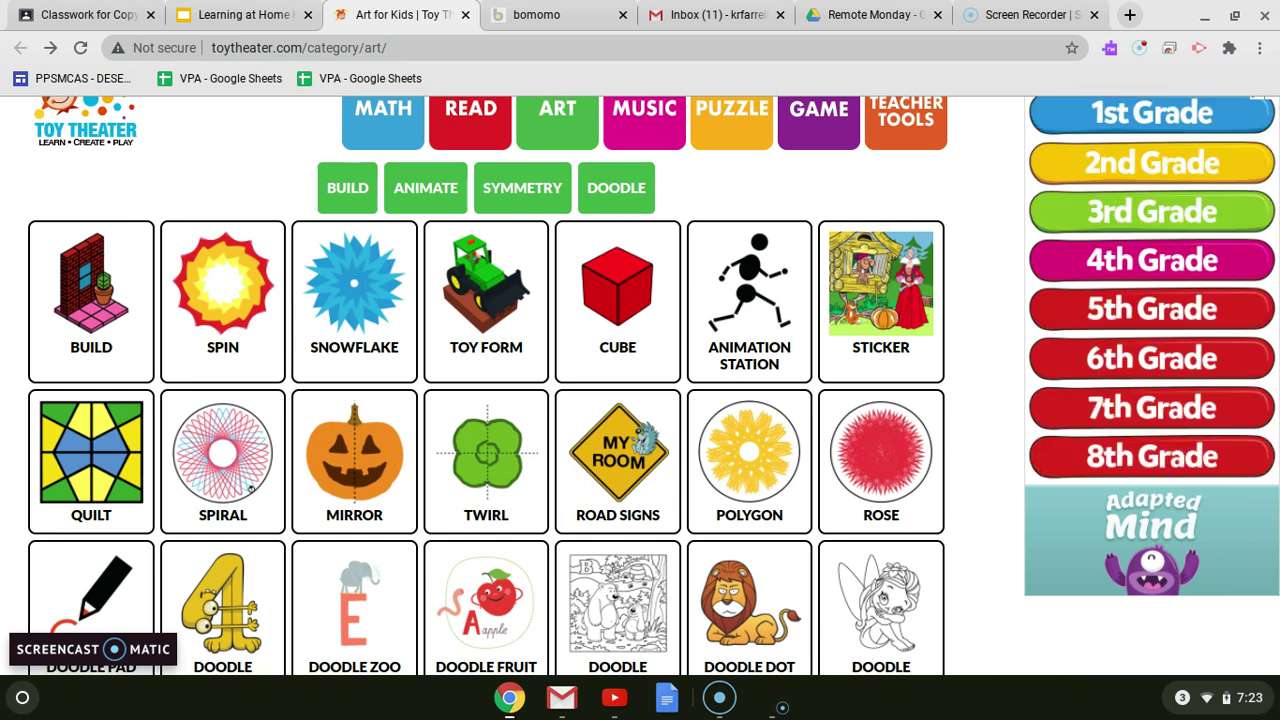
left_click(490, 303)
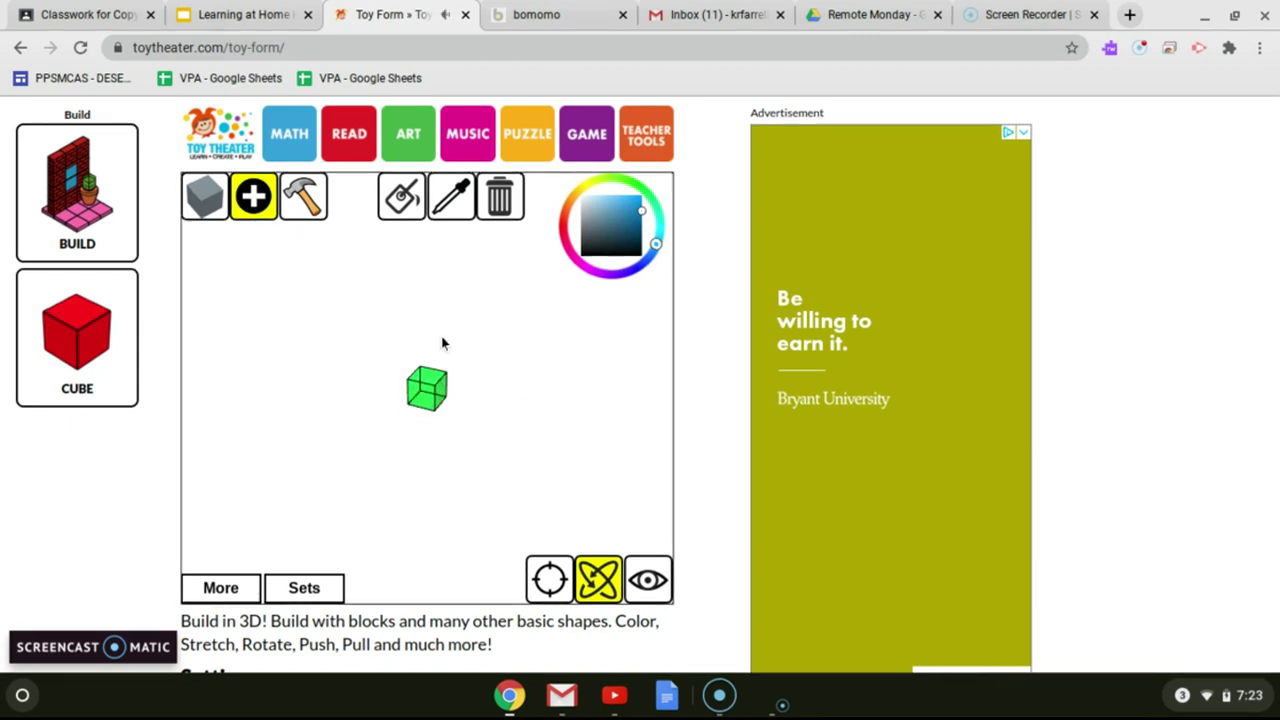
Step: Switch back to the class work presentation and make "Animation Station" bold in the Assignment 15 description
left_click(221, 12)
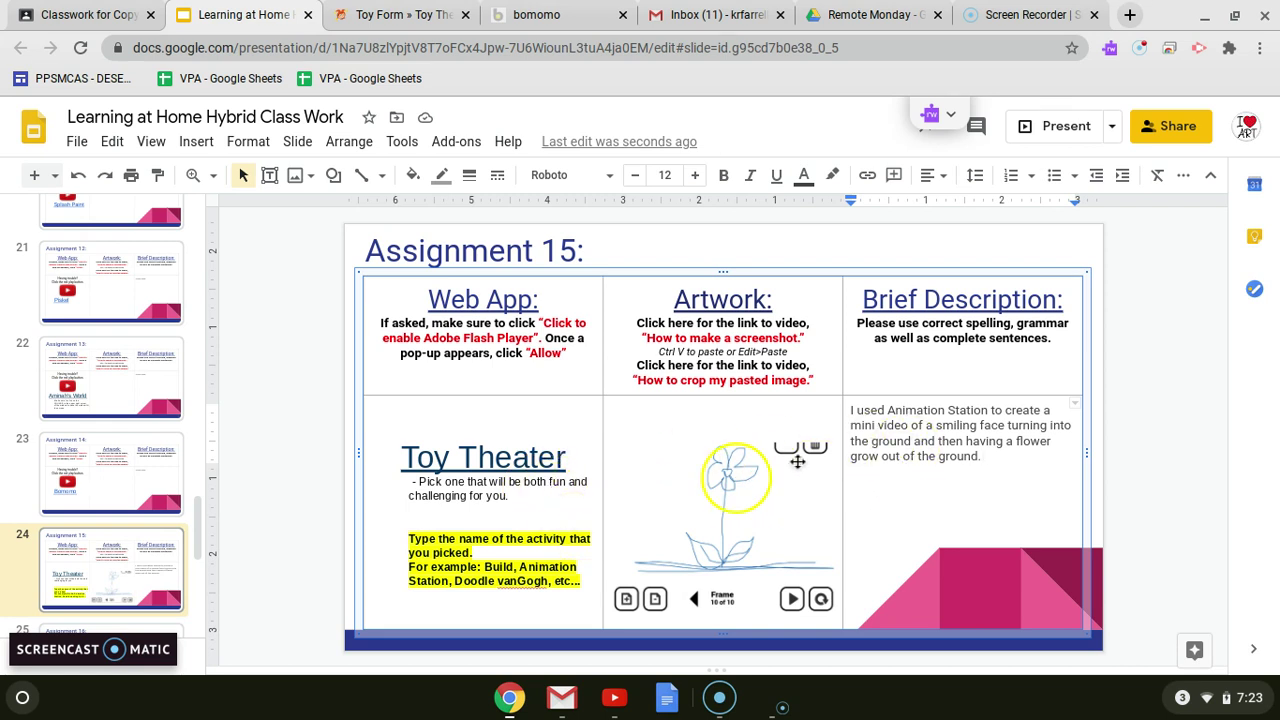
left_click_drag(886, 411, 990, 410)
key("ctrl+b")
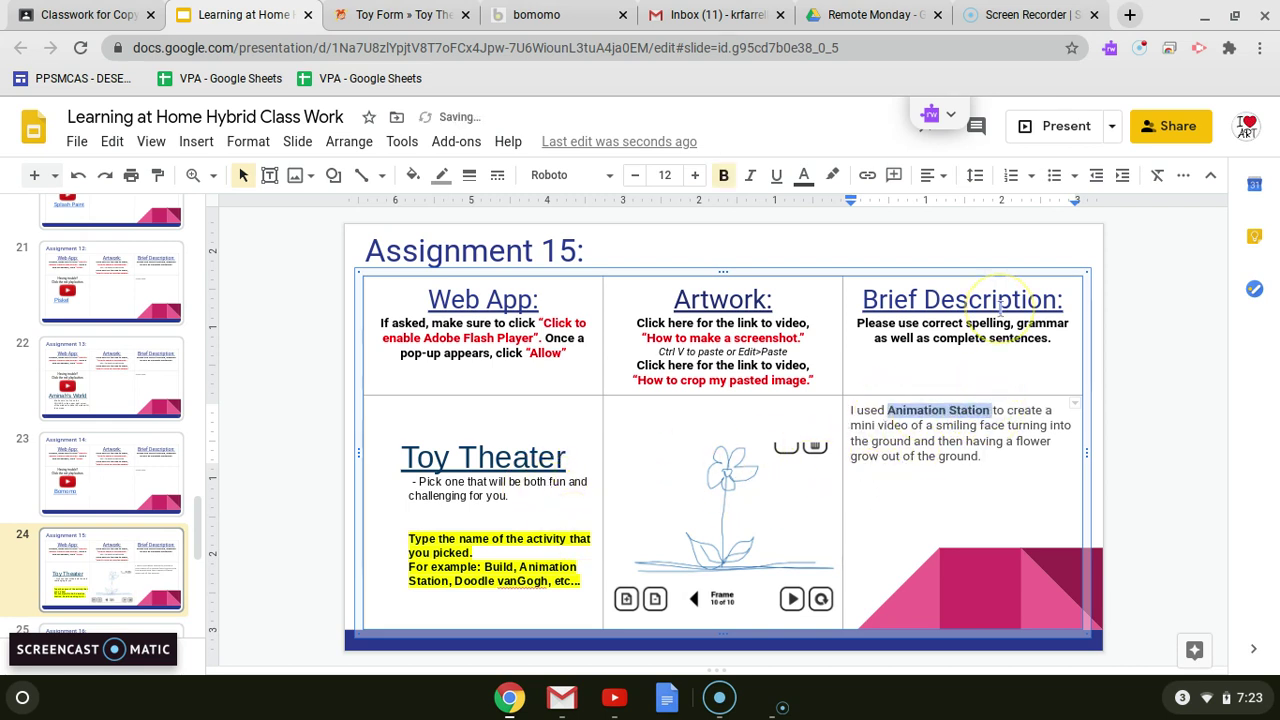
left_click(978, 503)
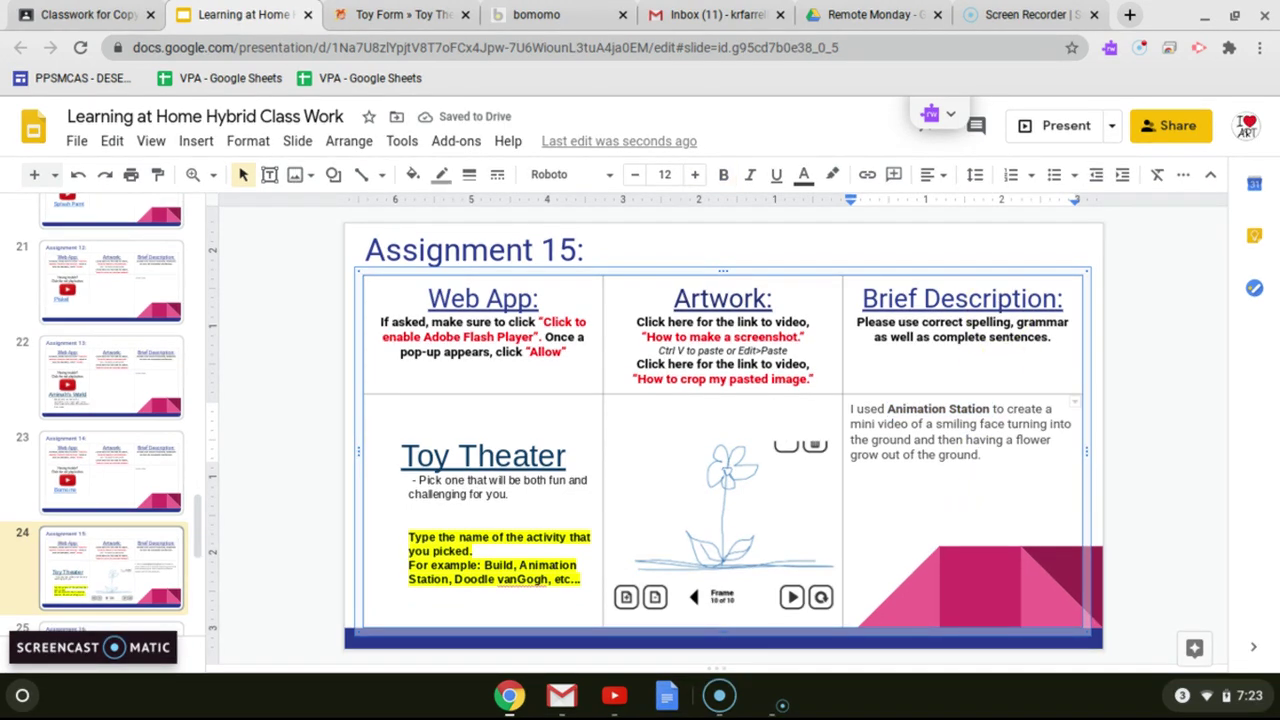
key("BackSpace")
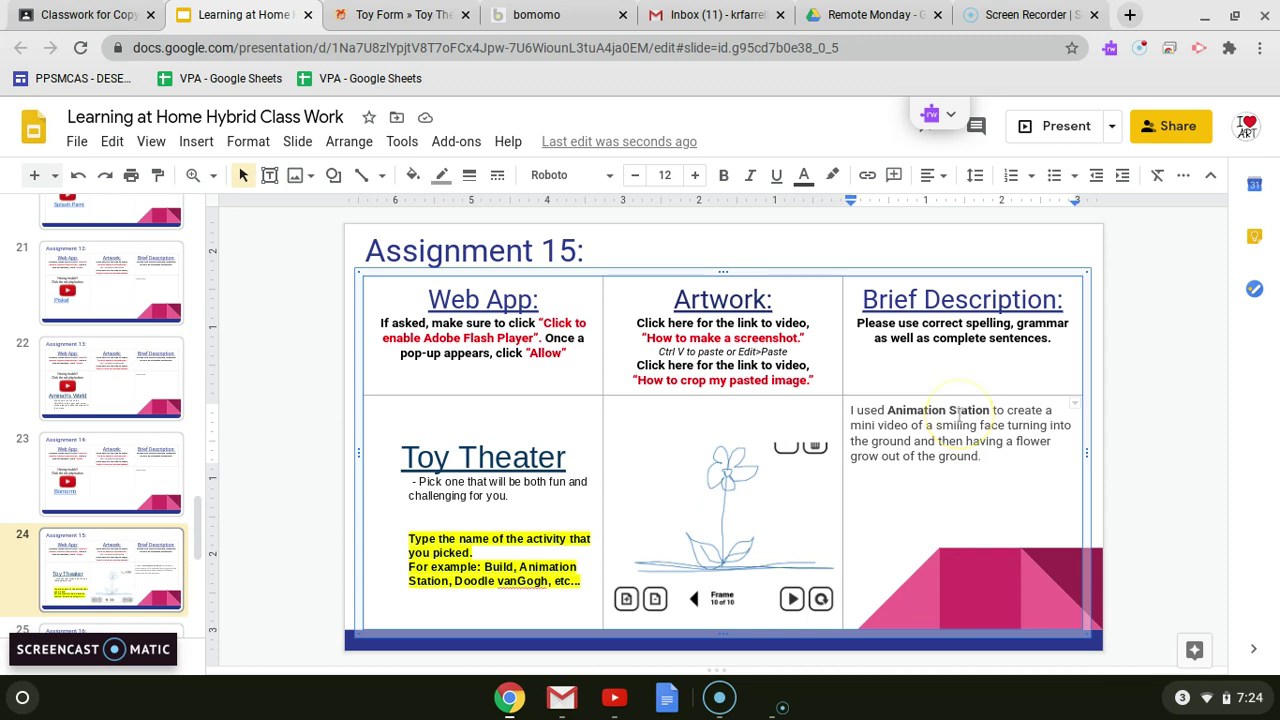